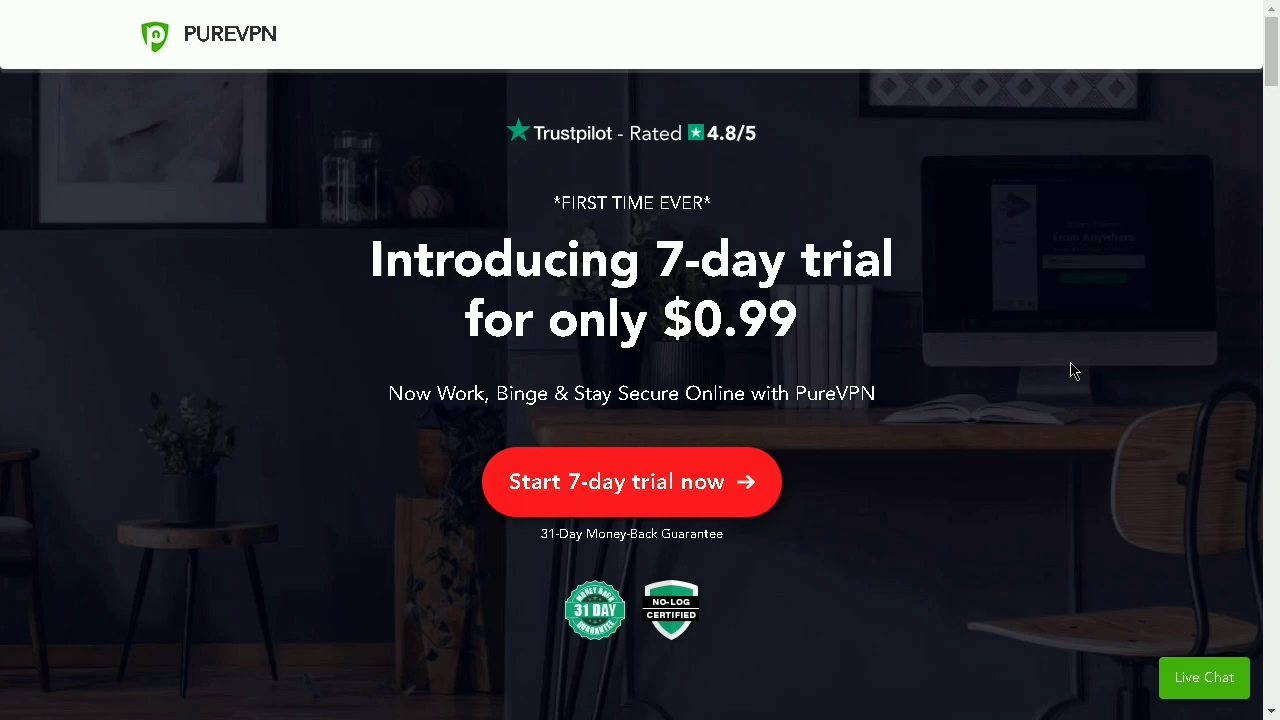
- Scroll the PureVPN landing page down past As Seen On to the plan cards
scroll(1072, 371, down, 6)
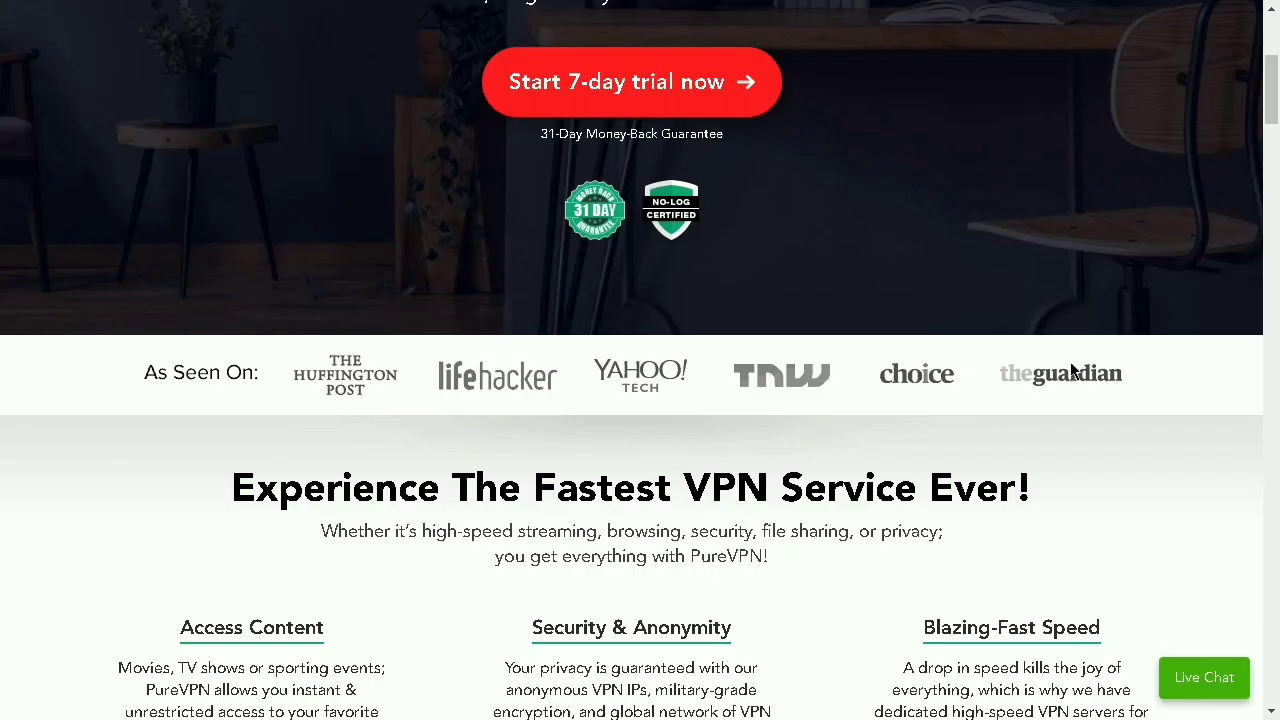
scroll(927, 335, down, 1)
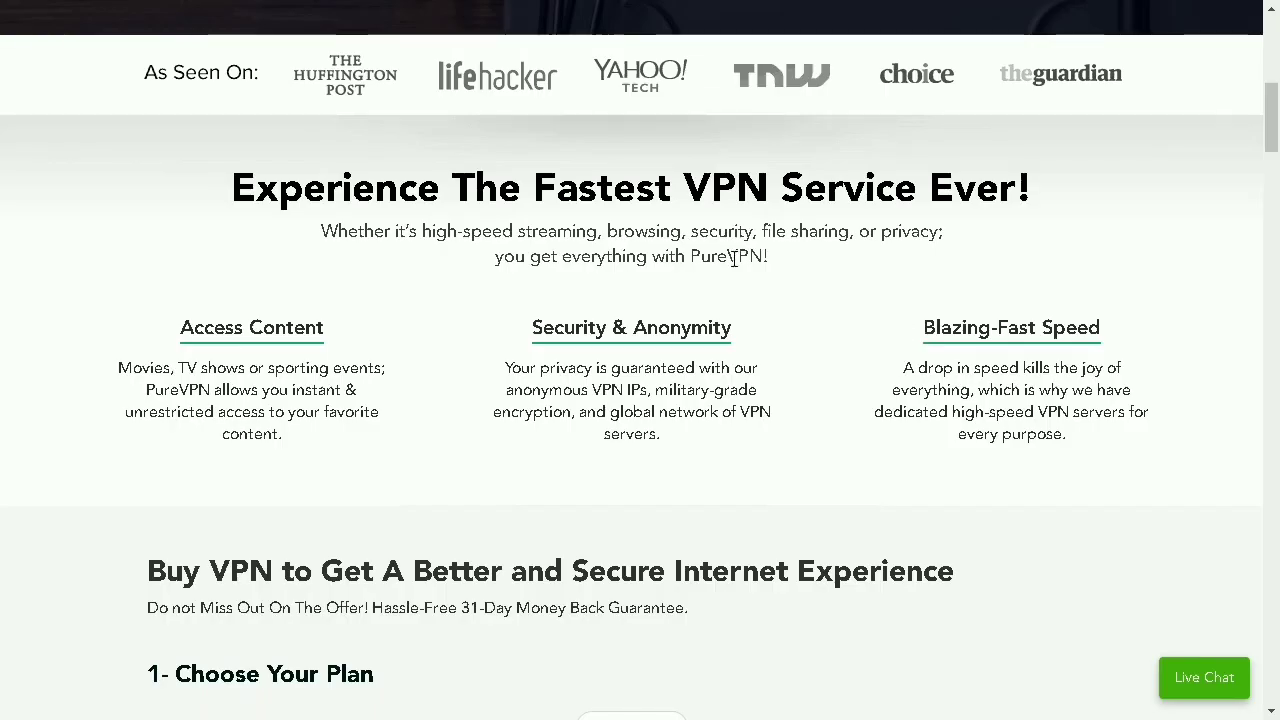
- Select the $0.99 7 Day Trial plan in the Choose Your Plan section
drag(474, 187, 1029, 240)
scroll(951, 277, down, 6)
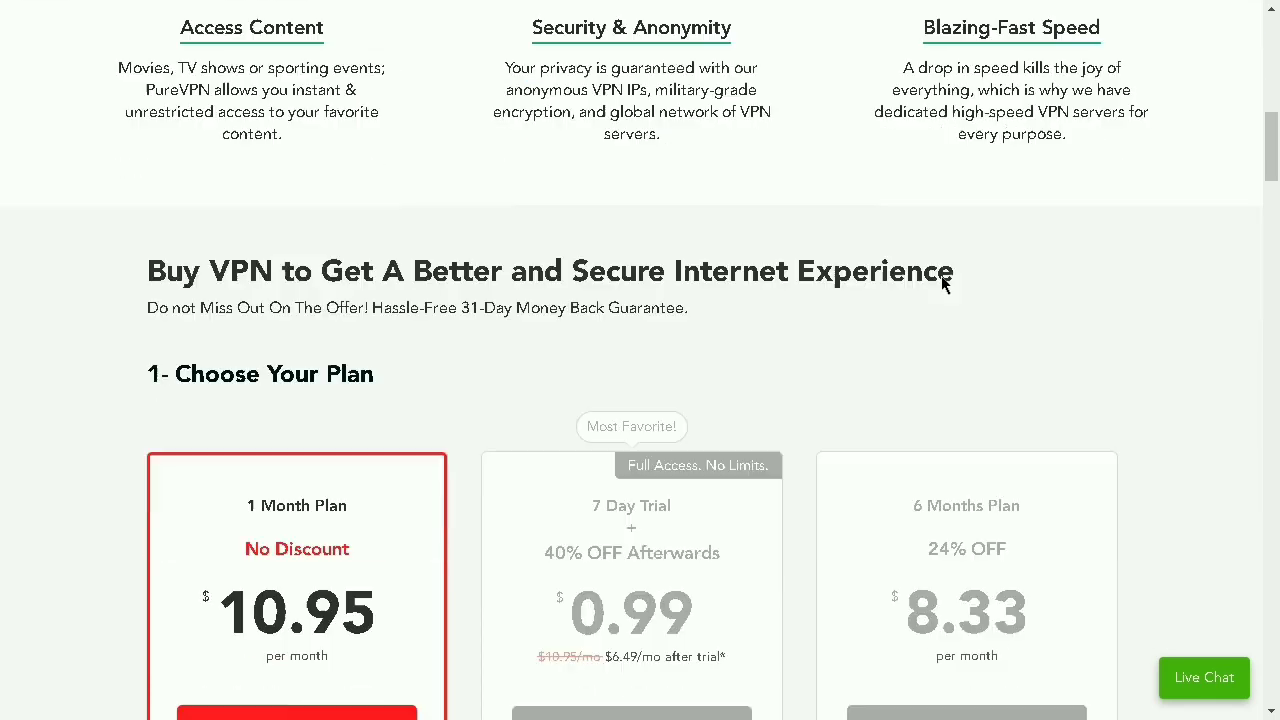
mouse_move(386, 317)
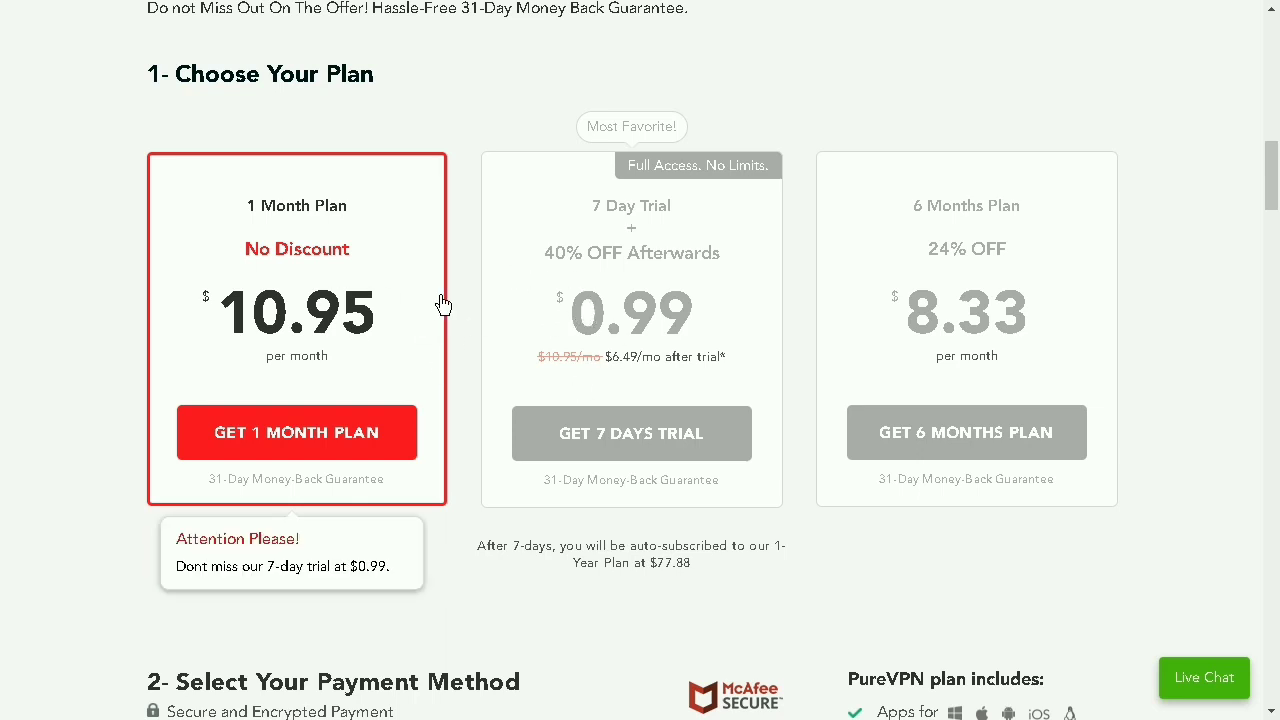
click(735, 340)
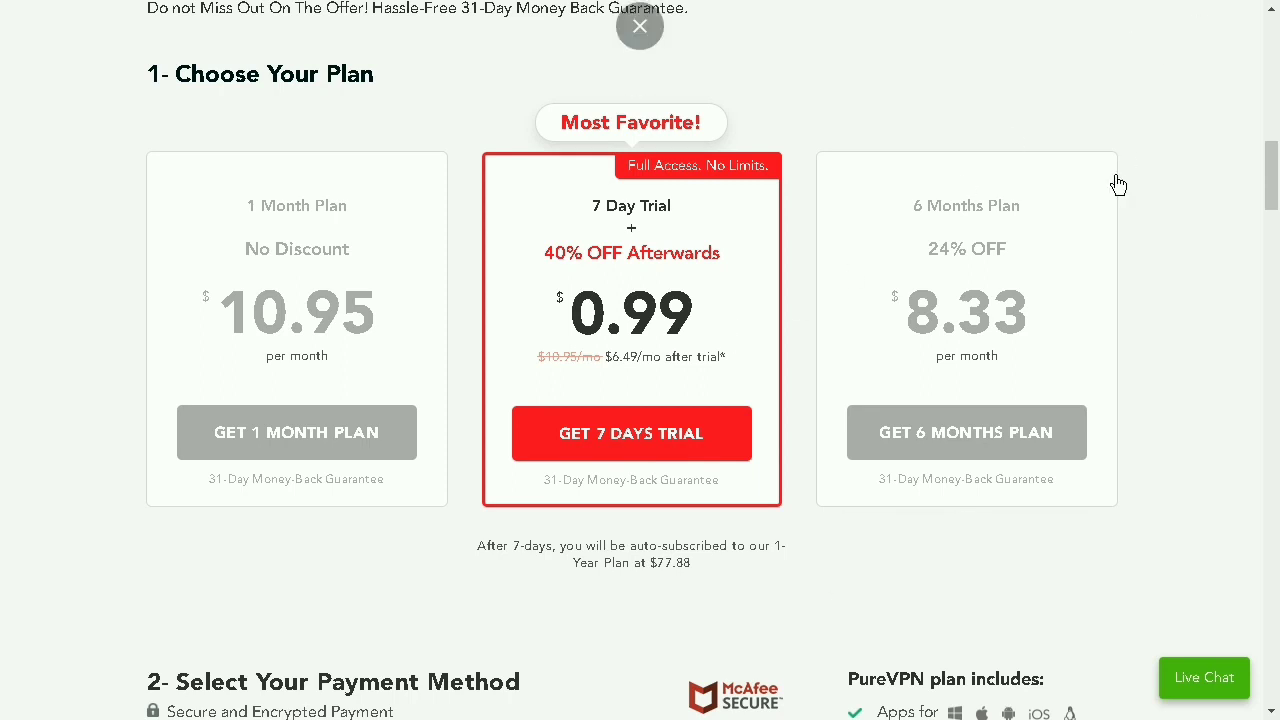
- Switch back to the 1 Month Plan, then restore the minimized Steam window
scroll(1014, 237, up, 15)
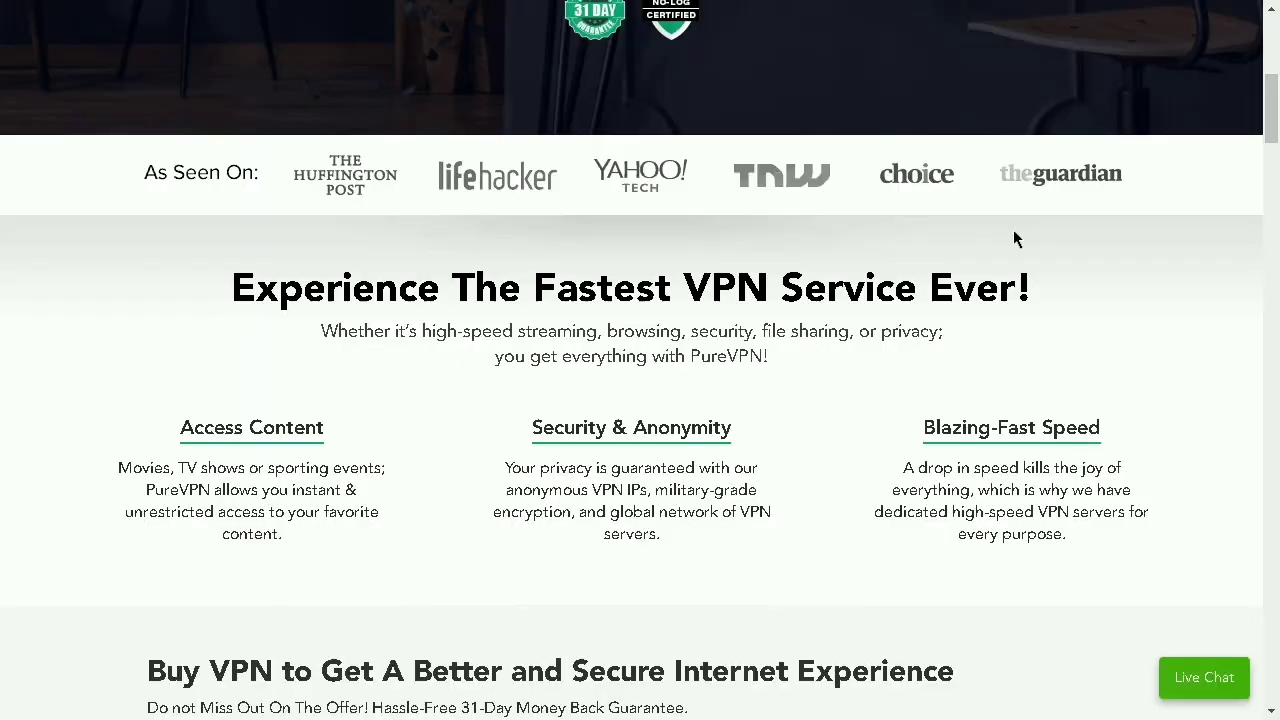
scroll(1008, 364, down, 6)
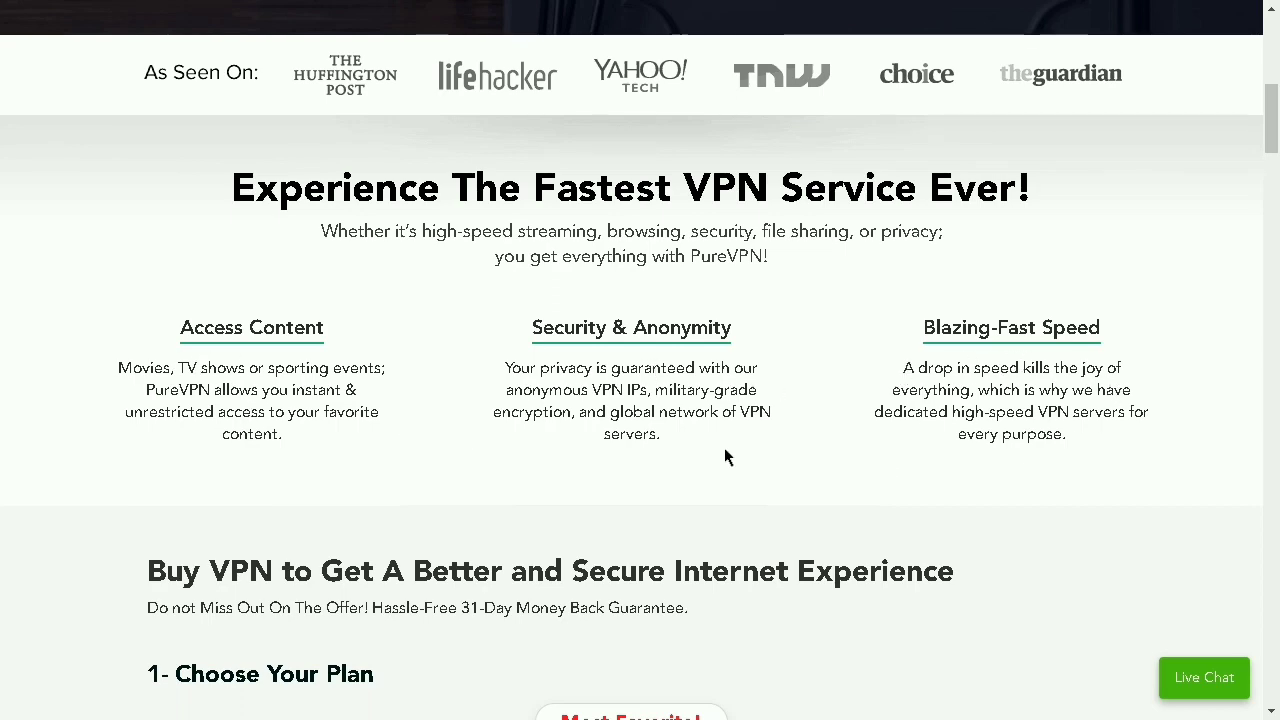
scroll(727, 455, down, 4)
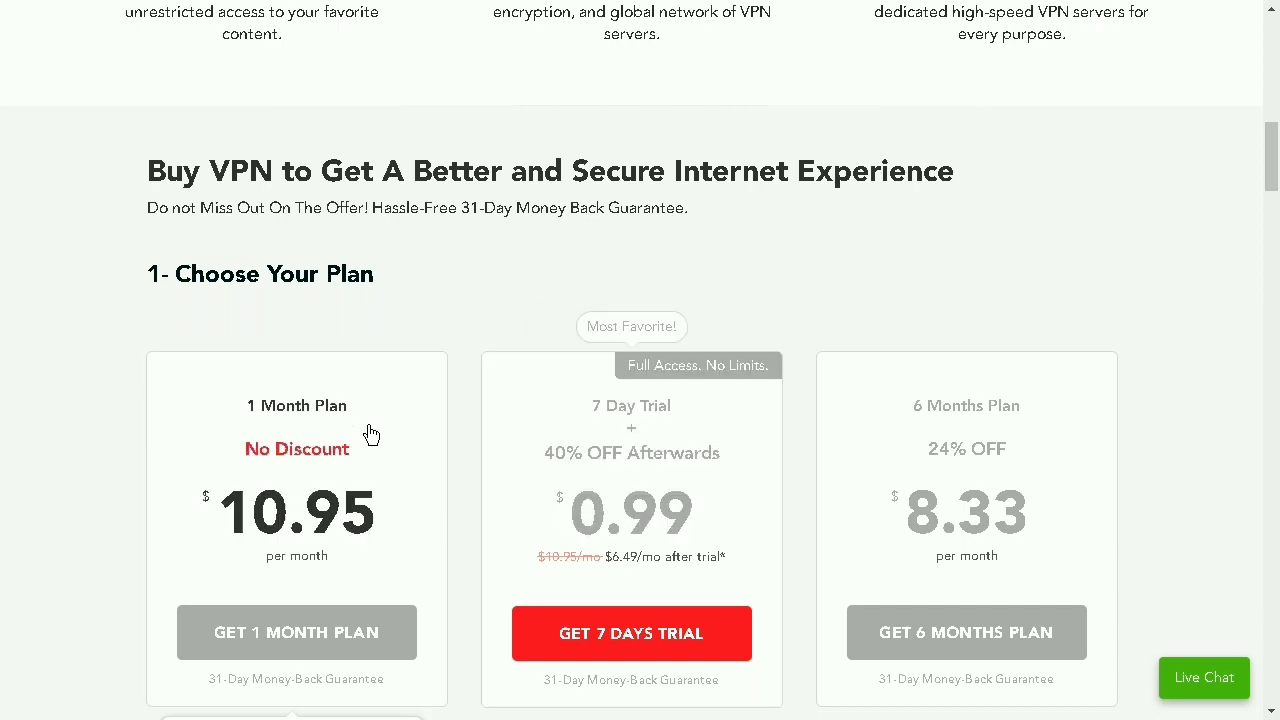
click(370, 432)
scroll(400, 411, down, 1)
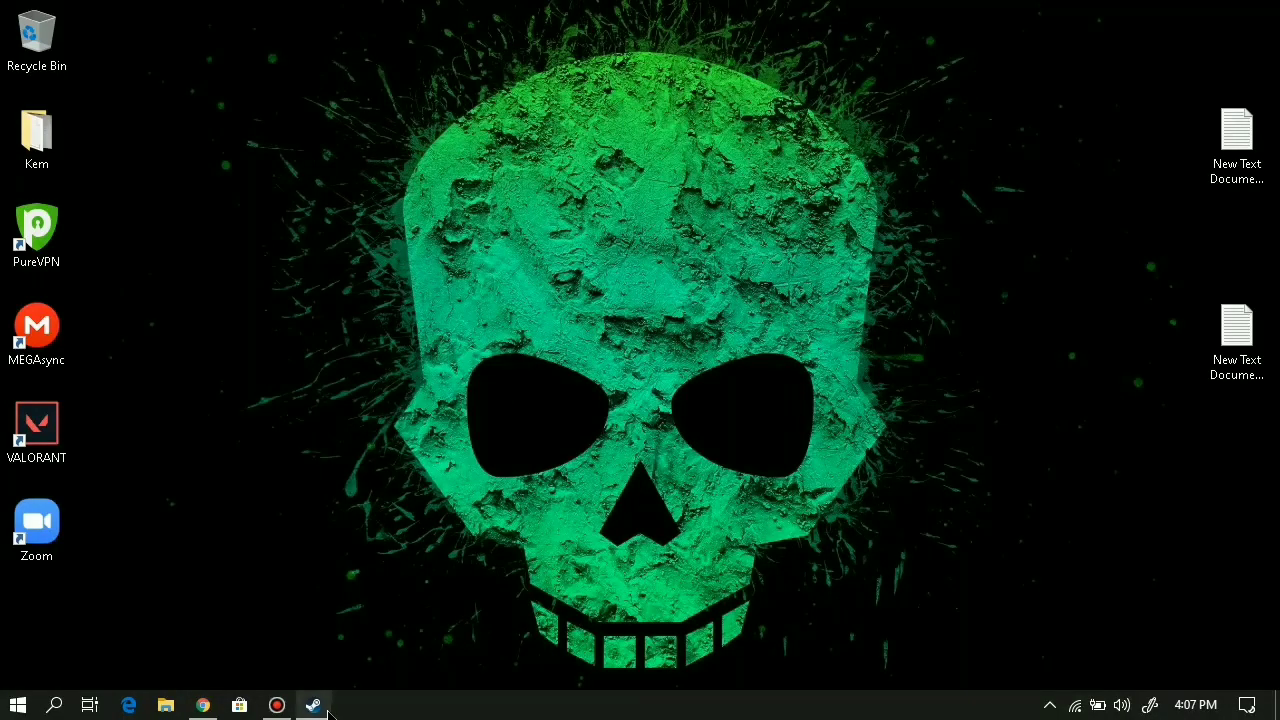
click(313, 705)
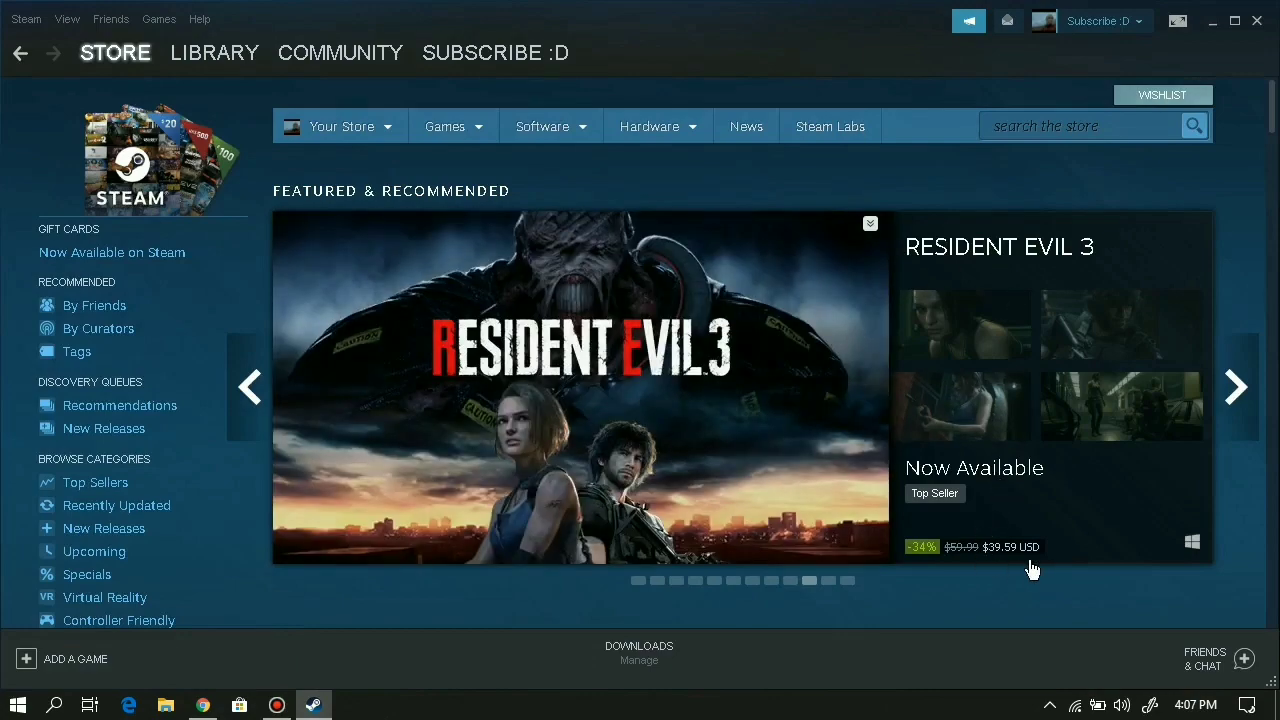
- Browse down the Steam store front, then open the account's Profile page
scroll(1047, 551, down, 1)
scroll(1047, 551, down, 3)
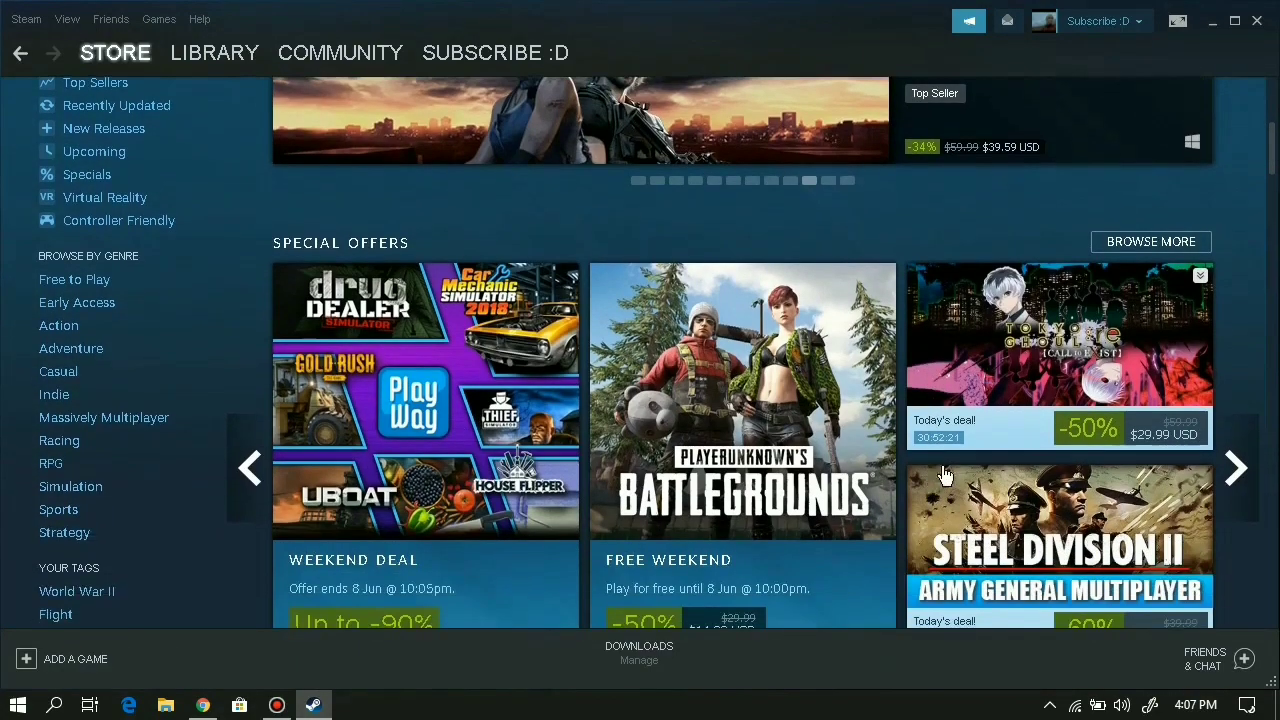
scroll(1027, 415, down, 2)
scroll(1027, 415, down, 3)
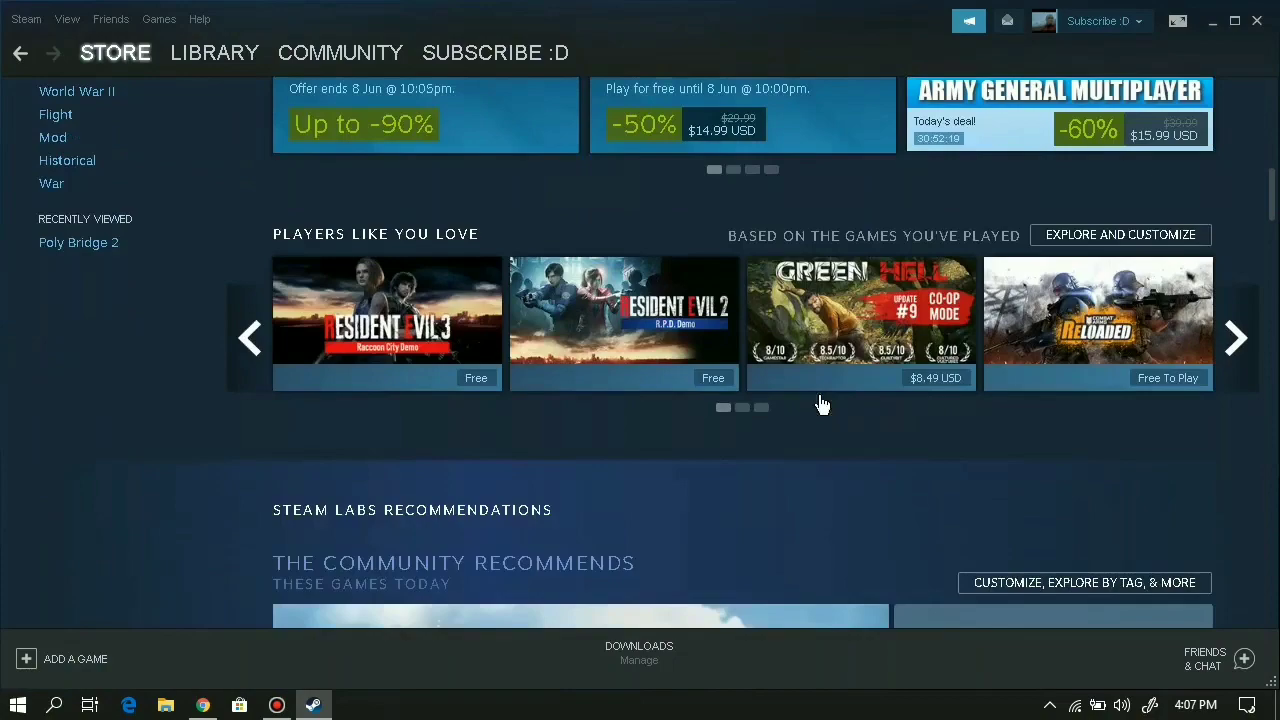
scroll(700, 390, down, 3)
scroll(668, 380, down, 3)
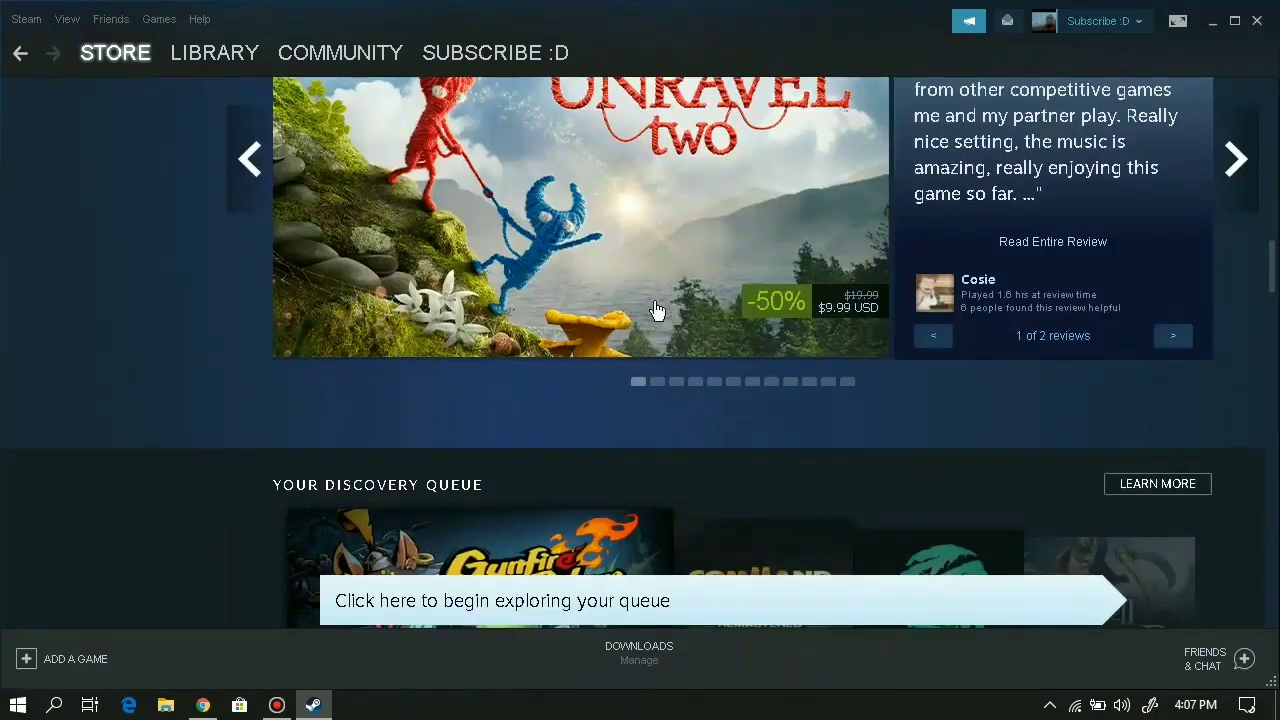
scroll(580, 120, up, 10)
mouse_move(510, 55)
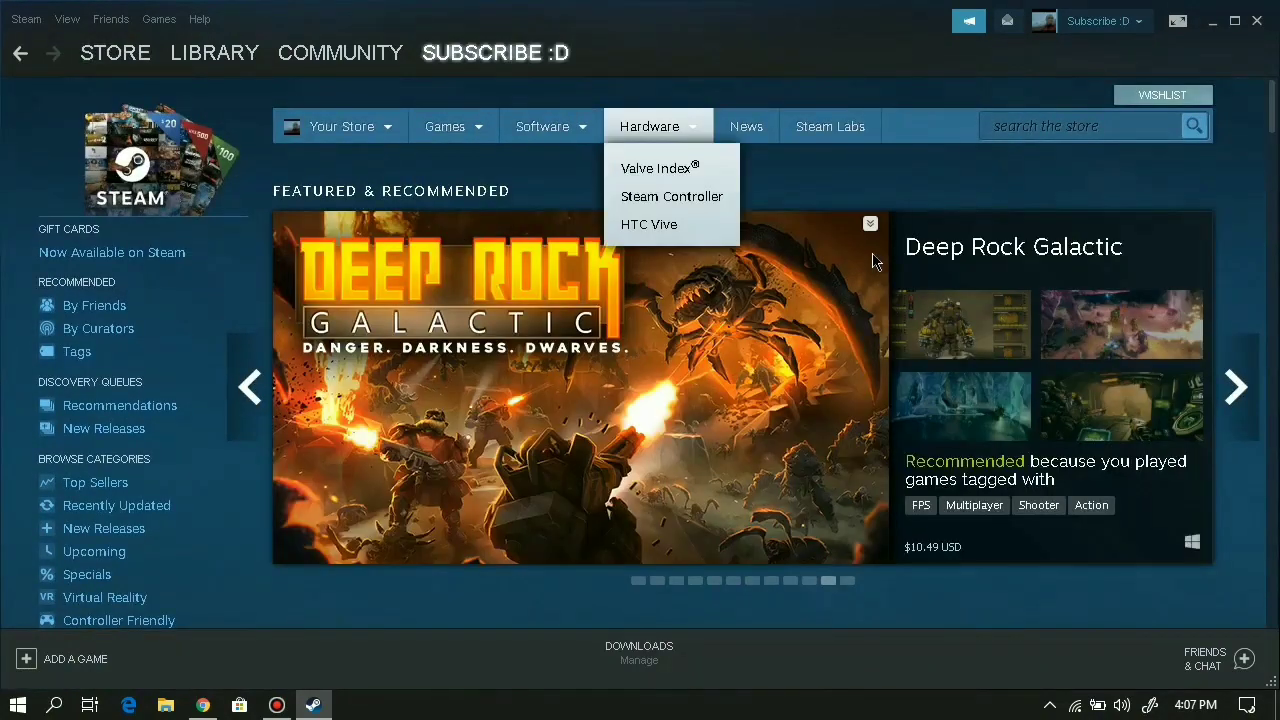
click(452, 103)
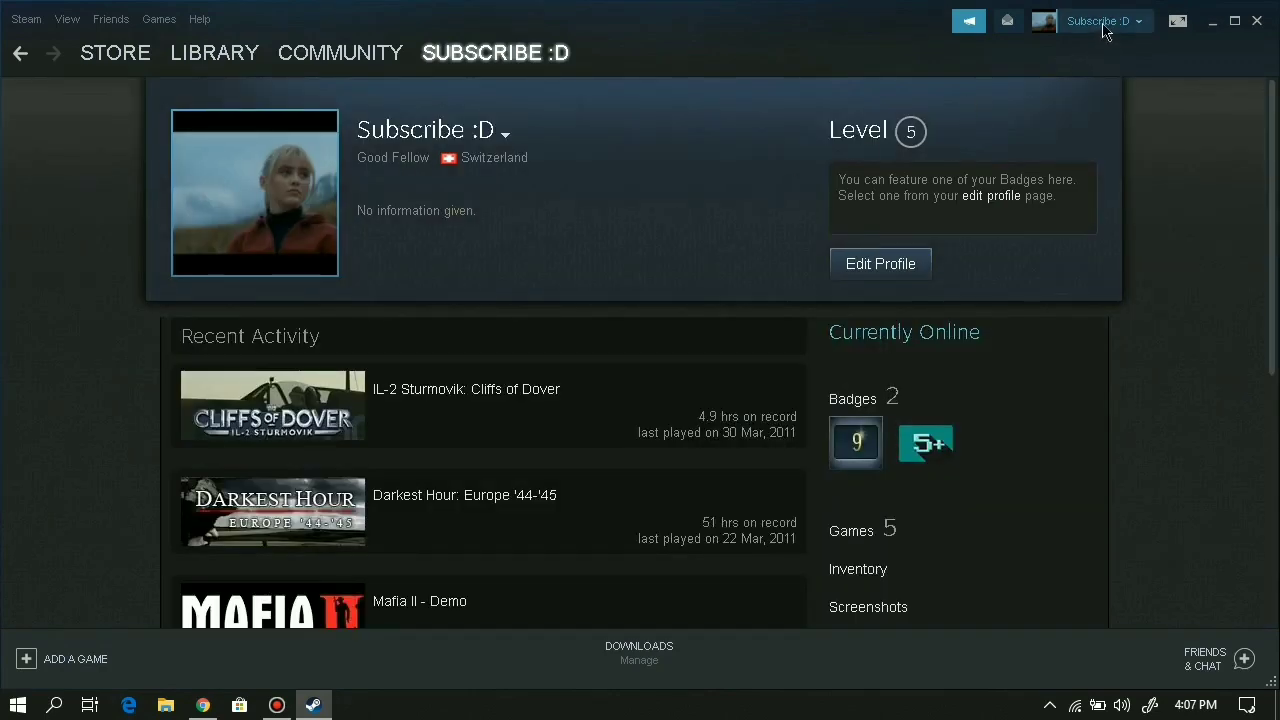
click(1102, 22)
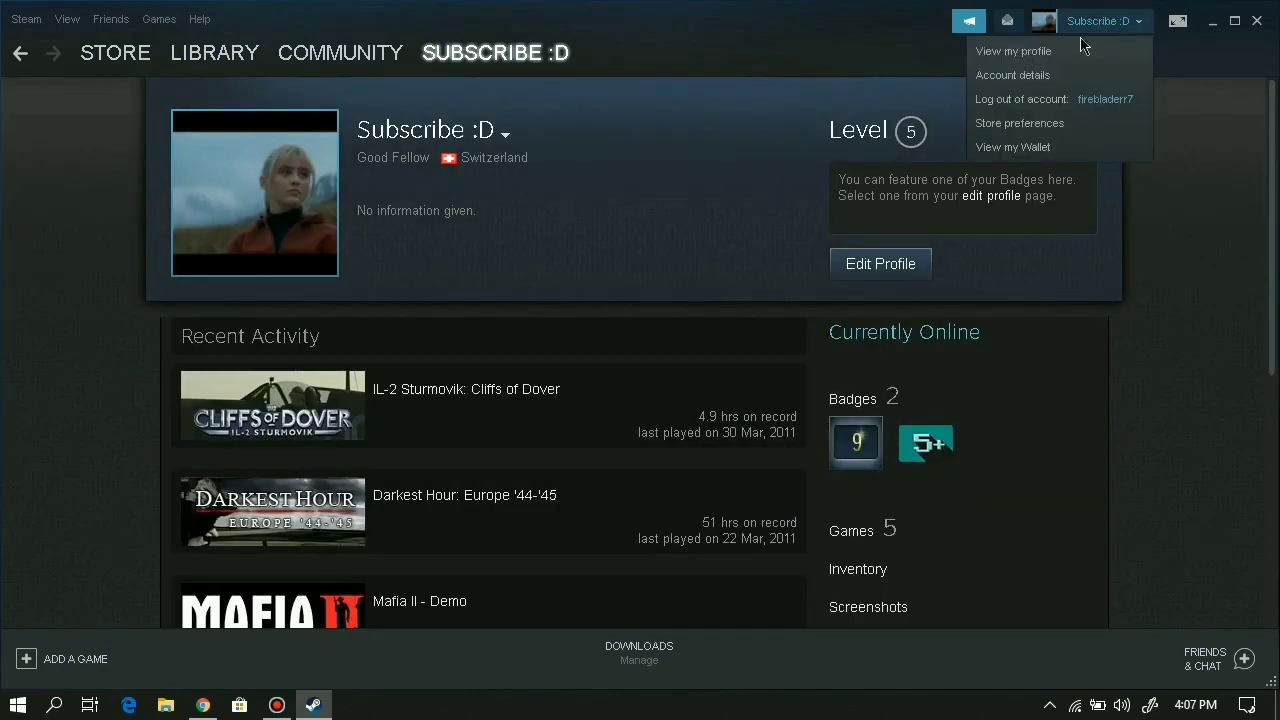
click(1040, 80)
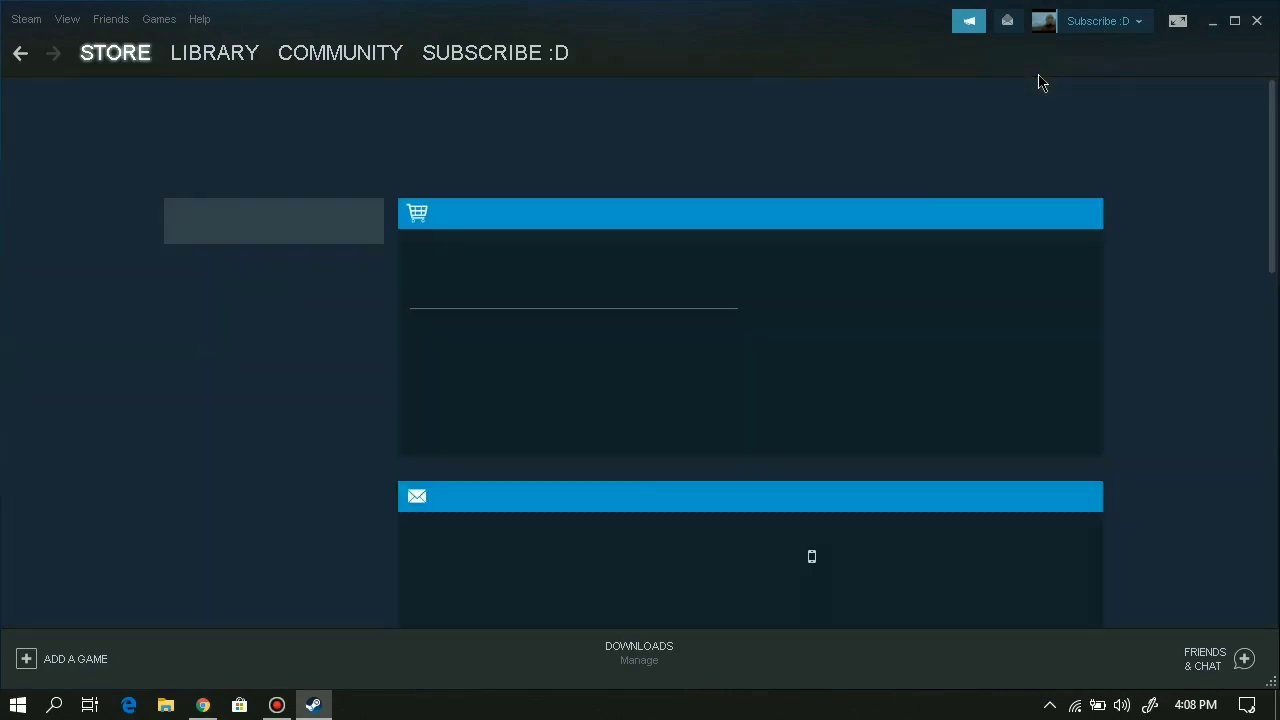
scroll(997, 170, down, 1)
scroll(783, 331, down, 5)
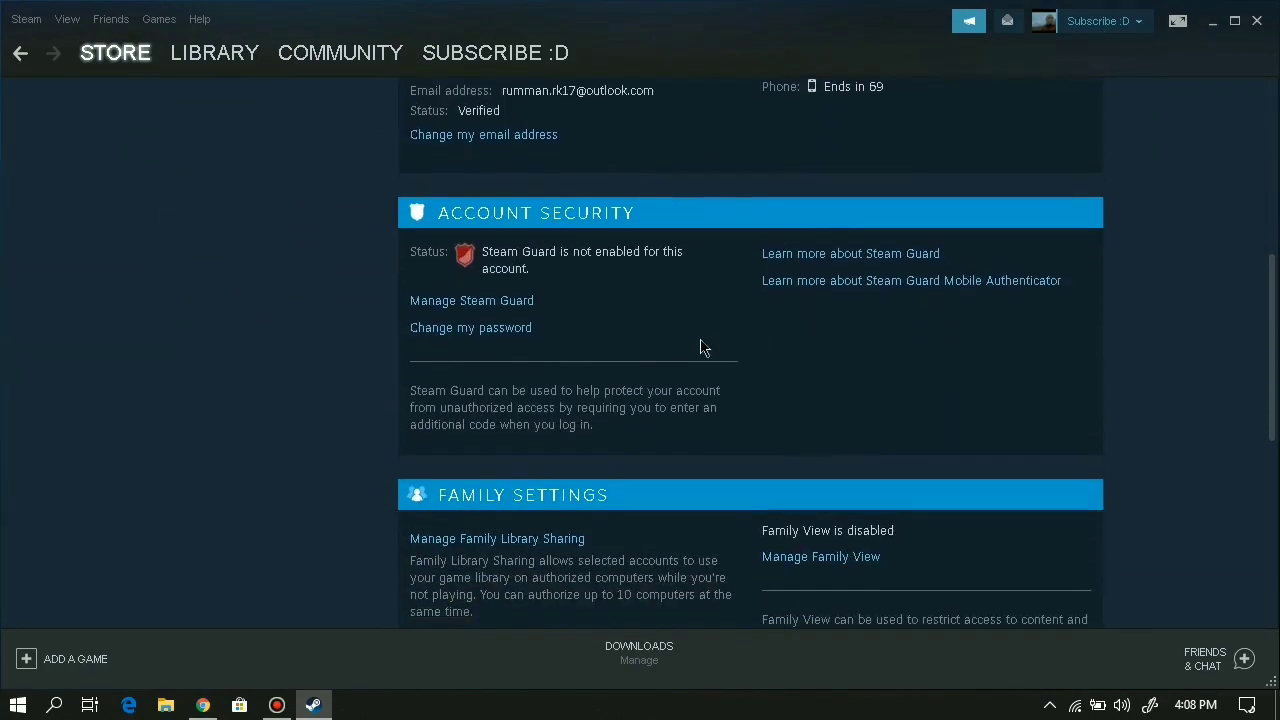
scroll(560, 300, down, 1)
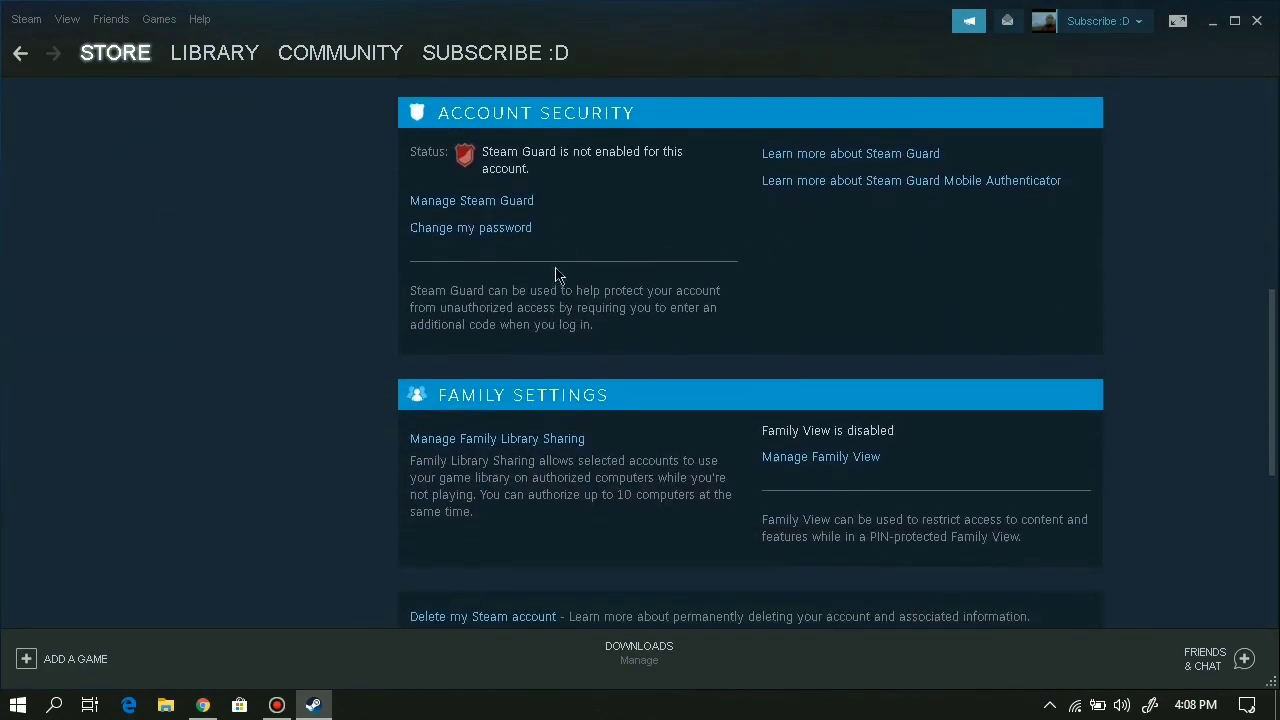
click(521, 205)
scroll(577, 269, down, 3)
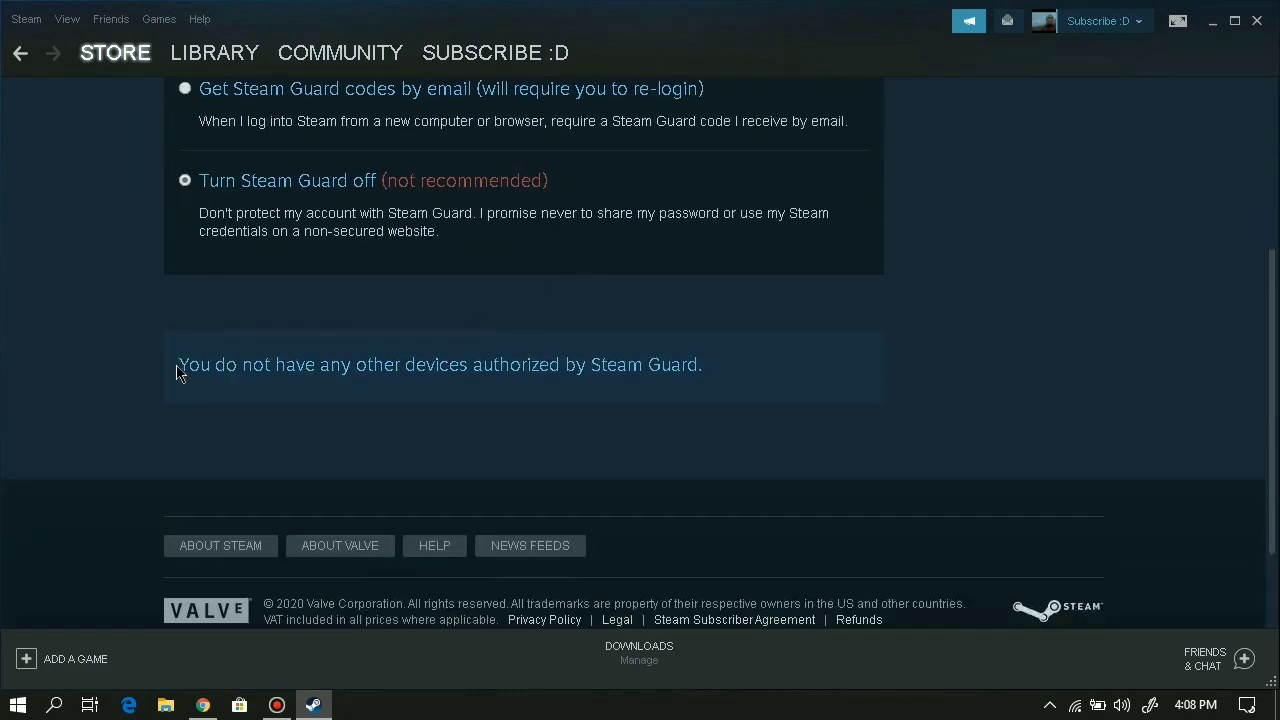
mouse_move(176, 372)
mouse_down()
mouse_move(591, 363)
mouse_move(709, 383)
mouse_up()
click(709, 383)
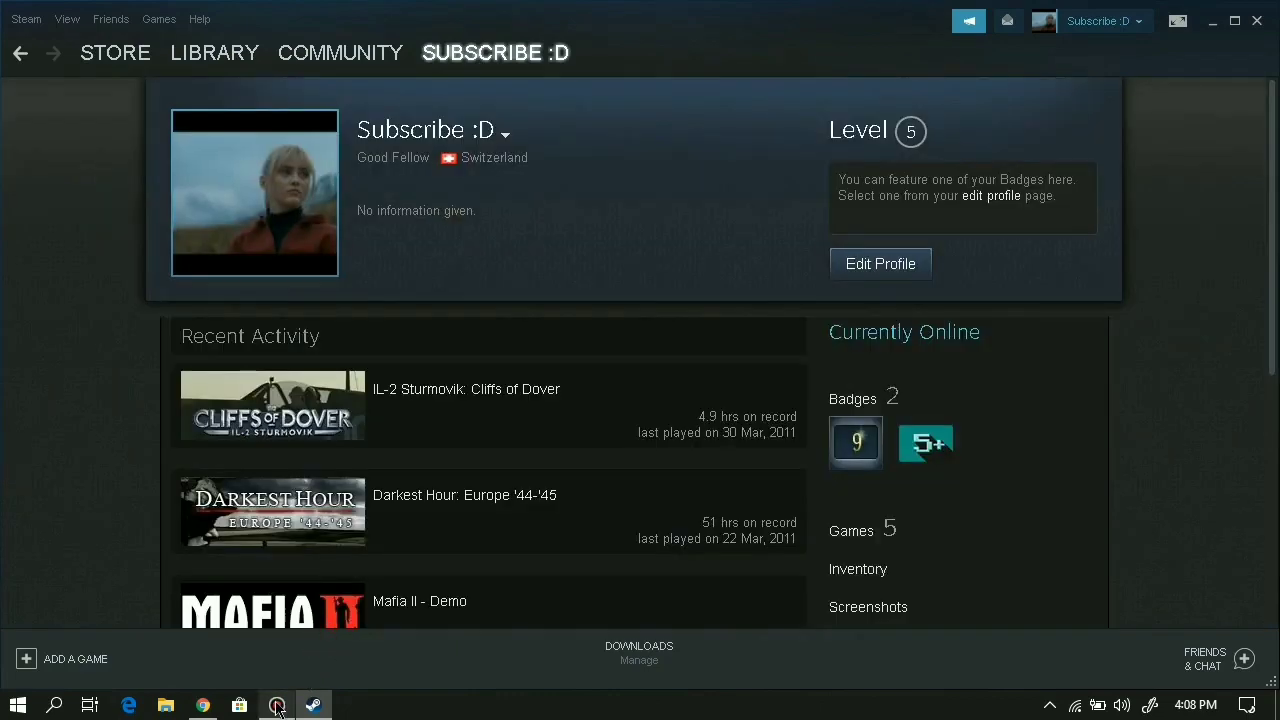
- Exit Steam completely from its hidden tray icon's menu
click(277, 705)
click(1050, 705)
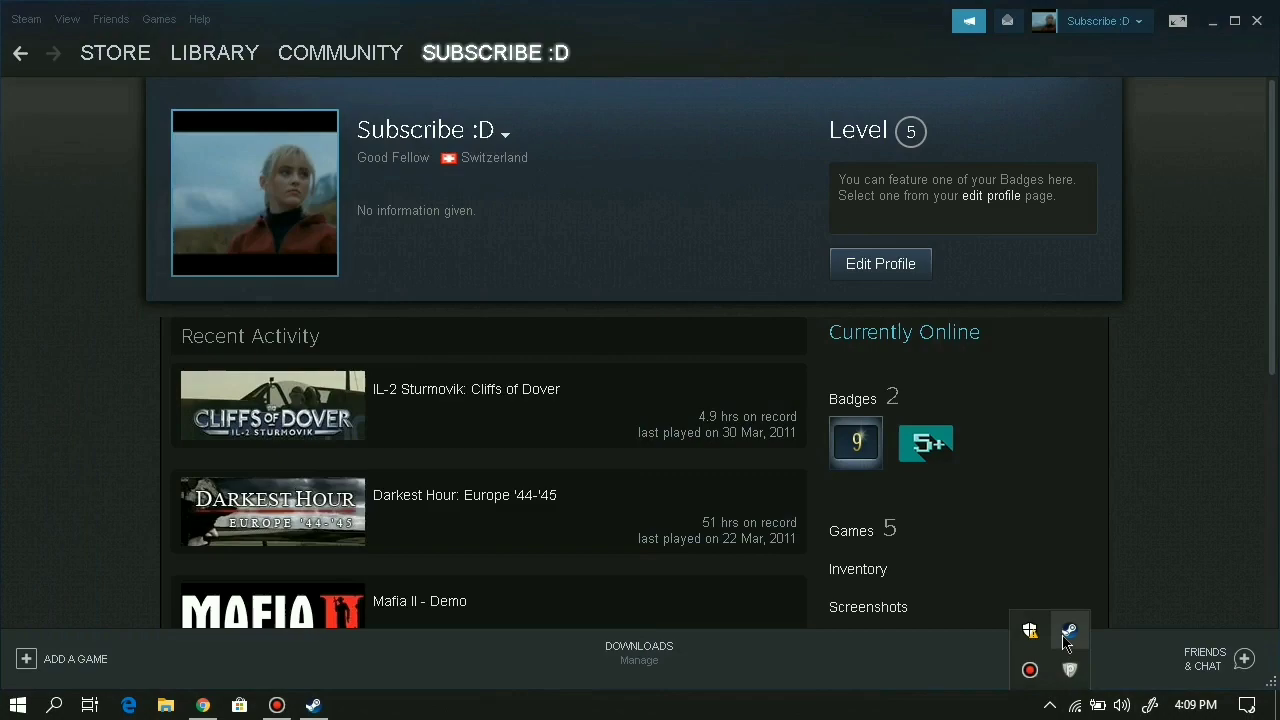
right_click(1068, 630)
click(848, 619)
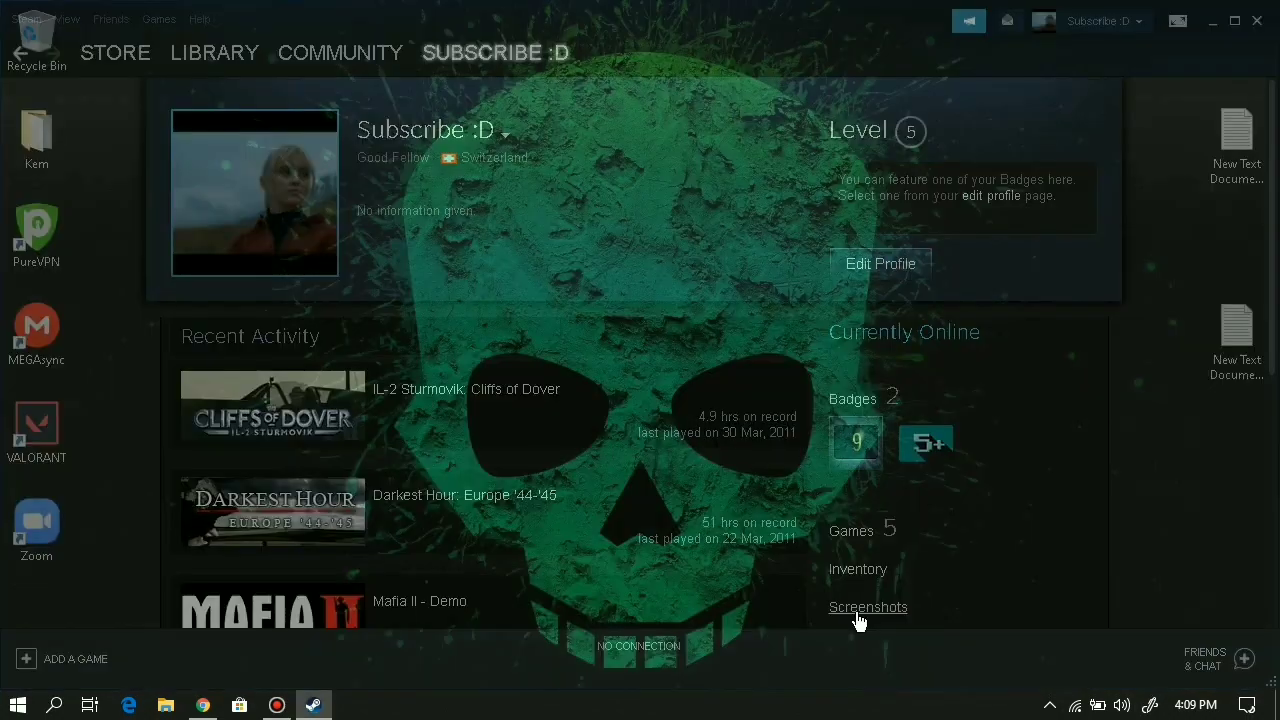
- Refresh the desktop from its right-click menu
right_click(998, 248)
click(1030, 290)
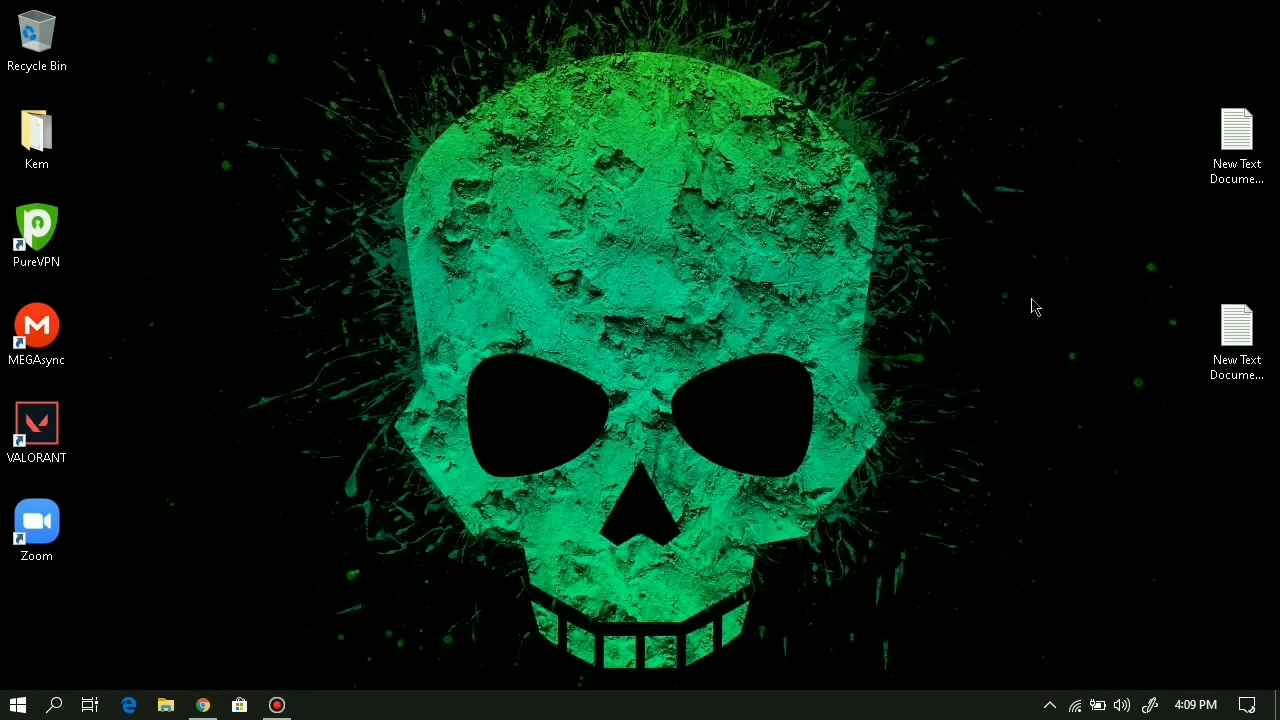
right_click(1060, 194)
- Refresh the desktop, connect PureVPN to Argentina, and open Windows search
click(1110, 249)
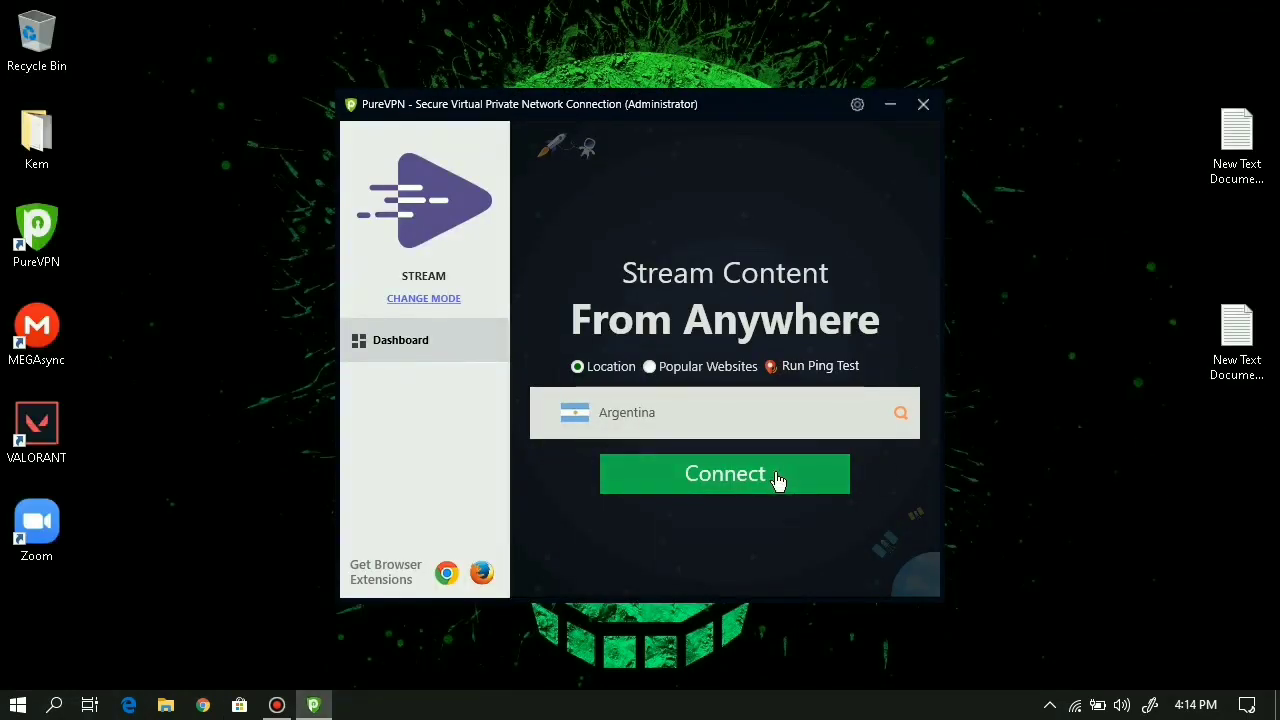
click(778, 477)
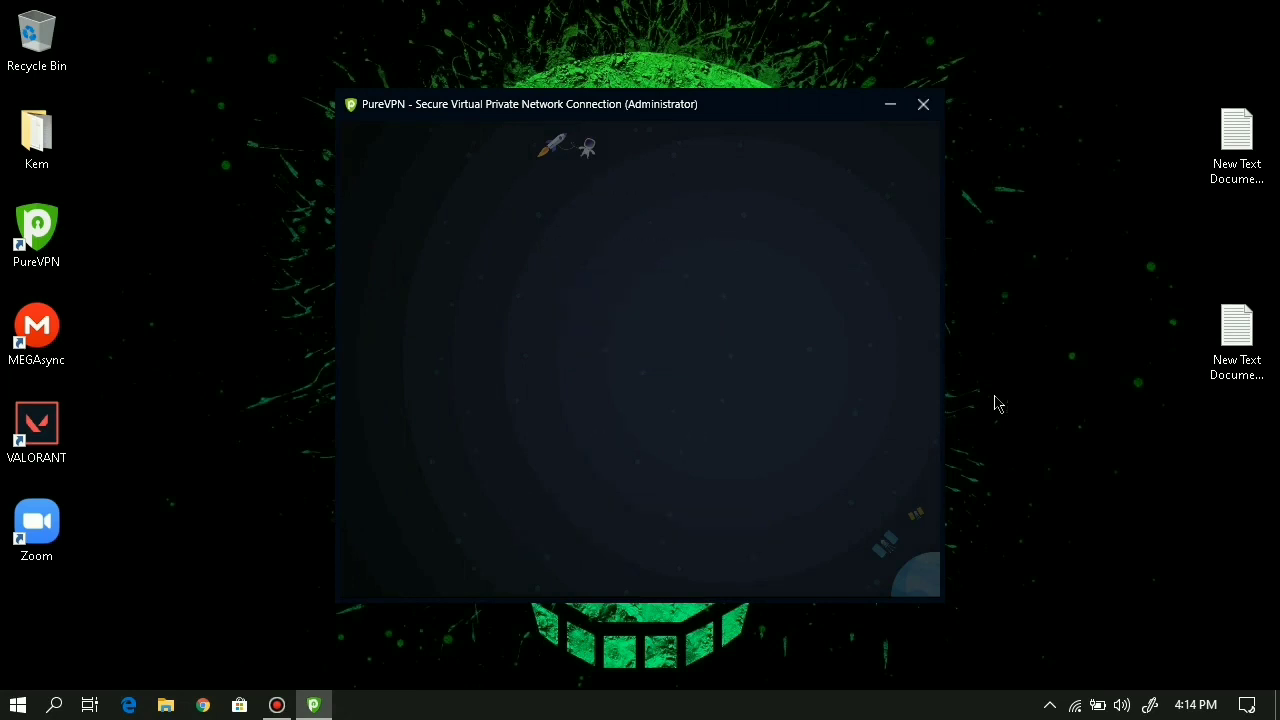
click(57, 707)
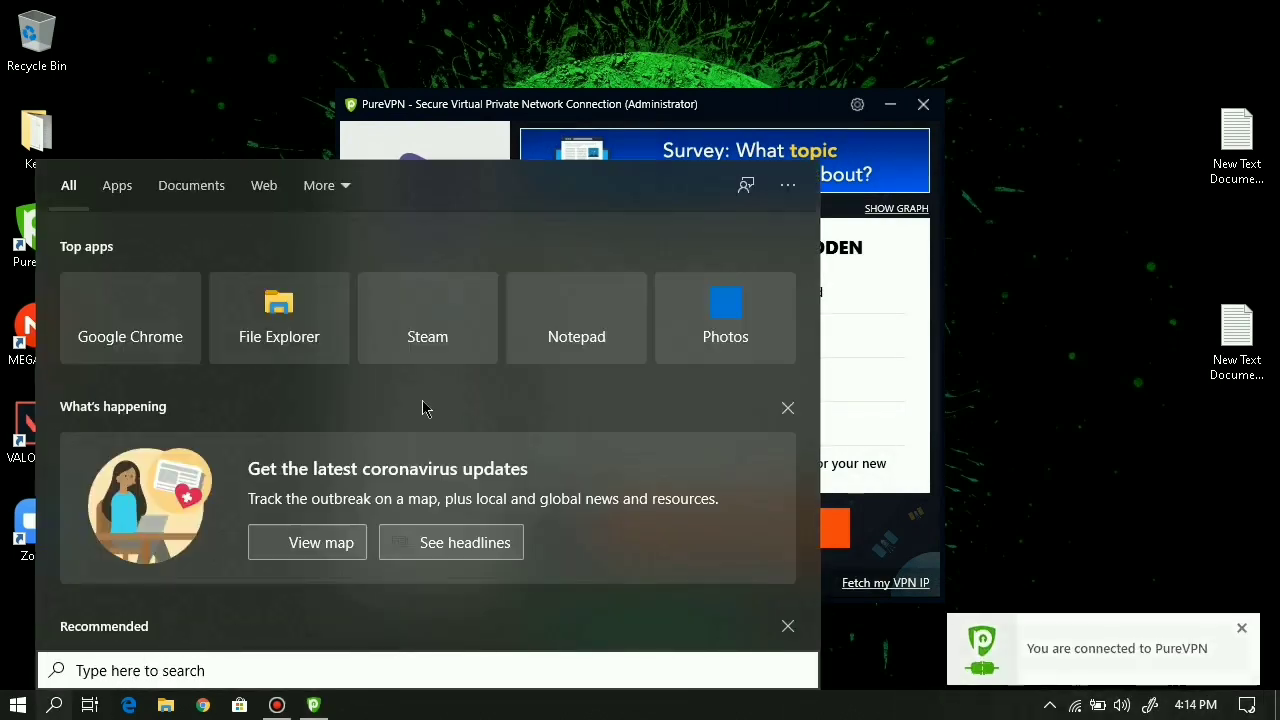
- Run Steam as administrator from its Top apps tile in Start search
right_click(458, 326)
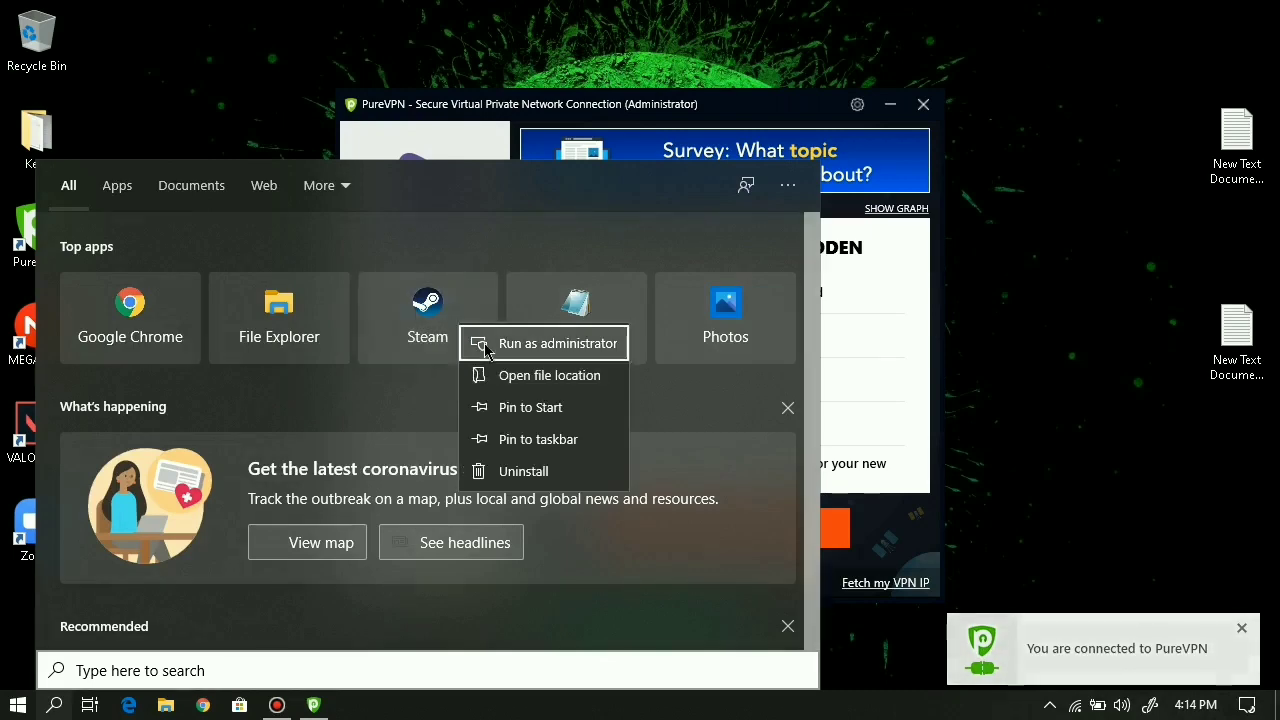
click(478, 343)
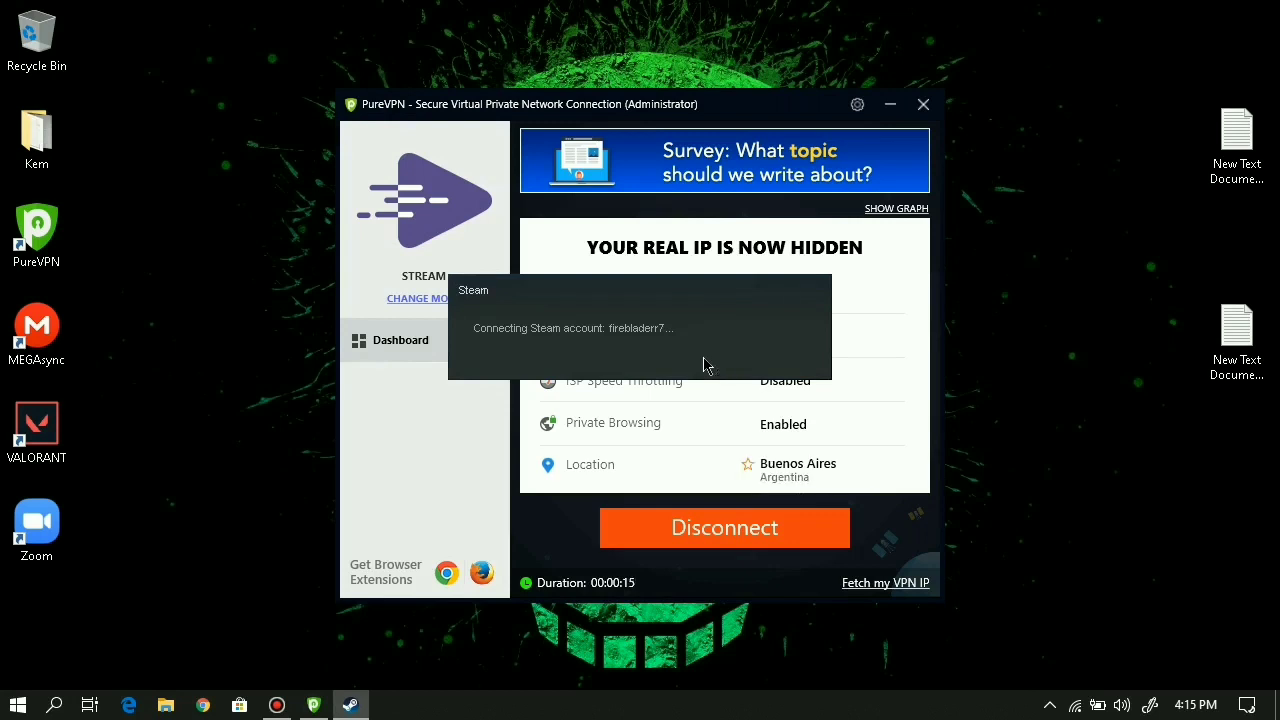
- Log in to Steam with the account password, then refresh the desktop
text(*****)
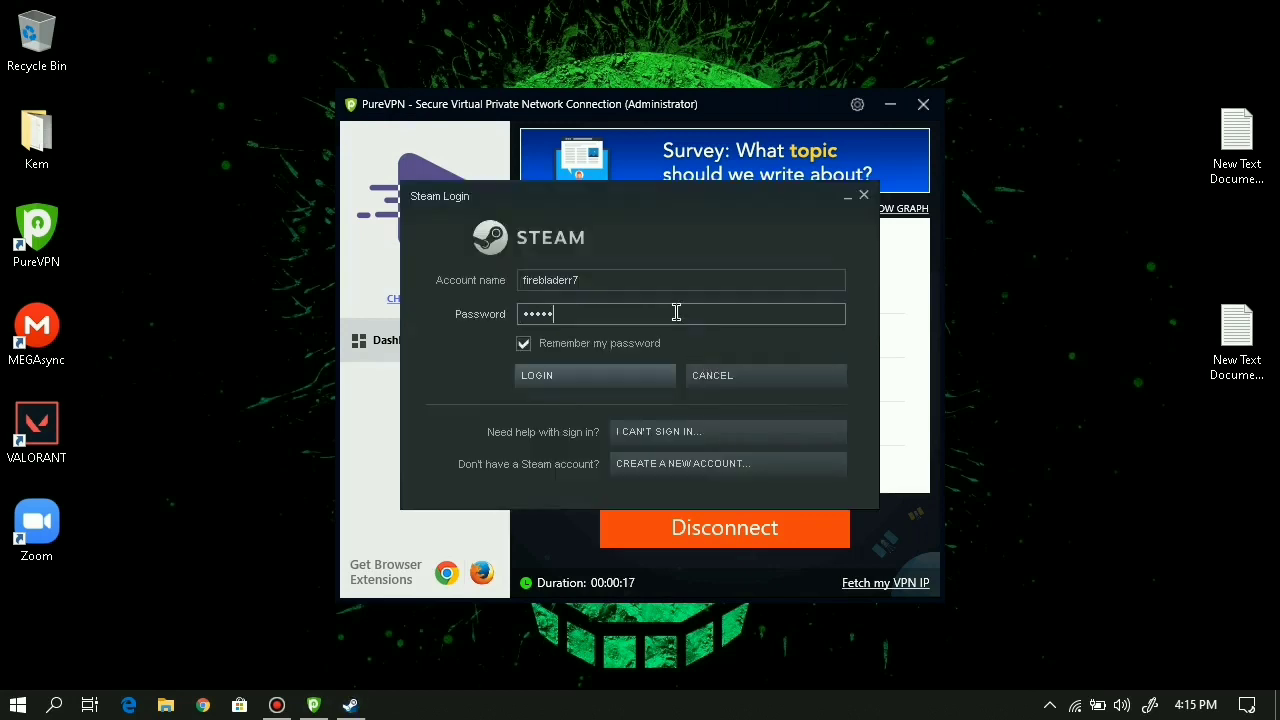
text(*)
key(Return)
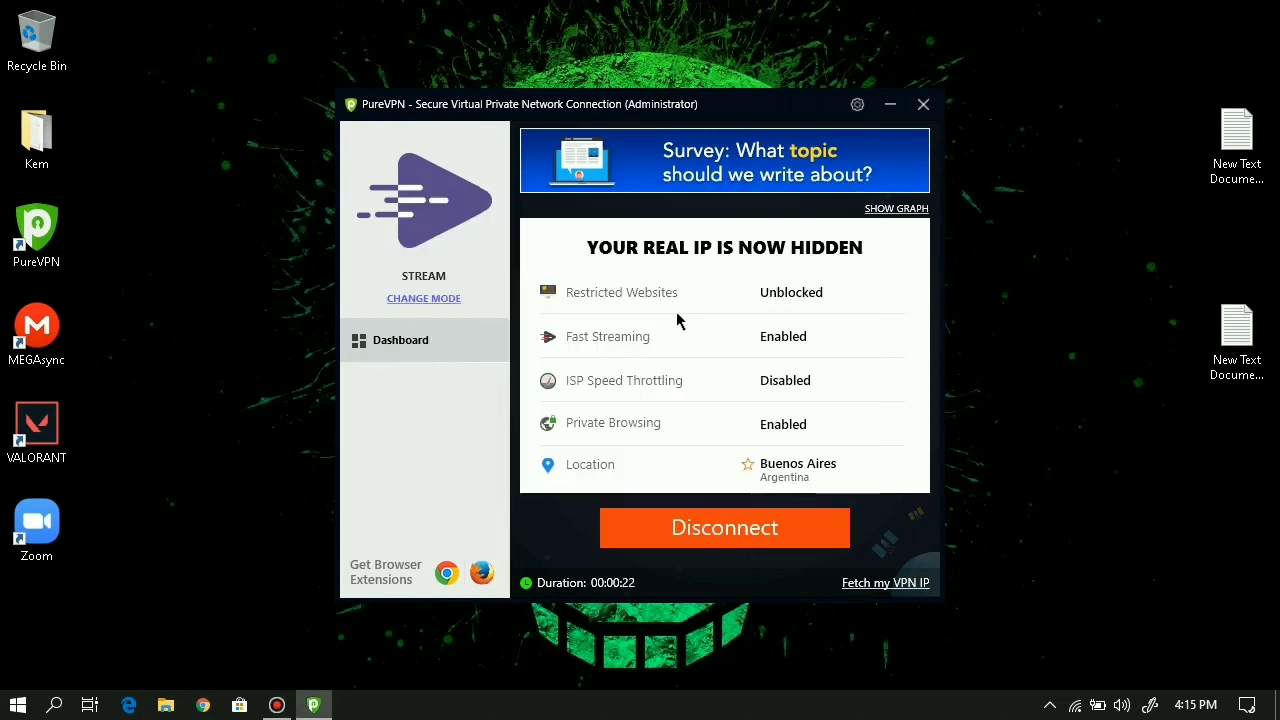
right_click(1057, 209)
click(1090, 263)
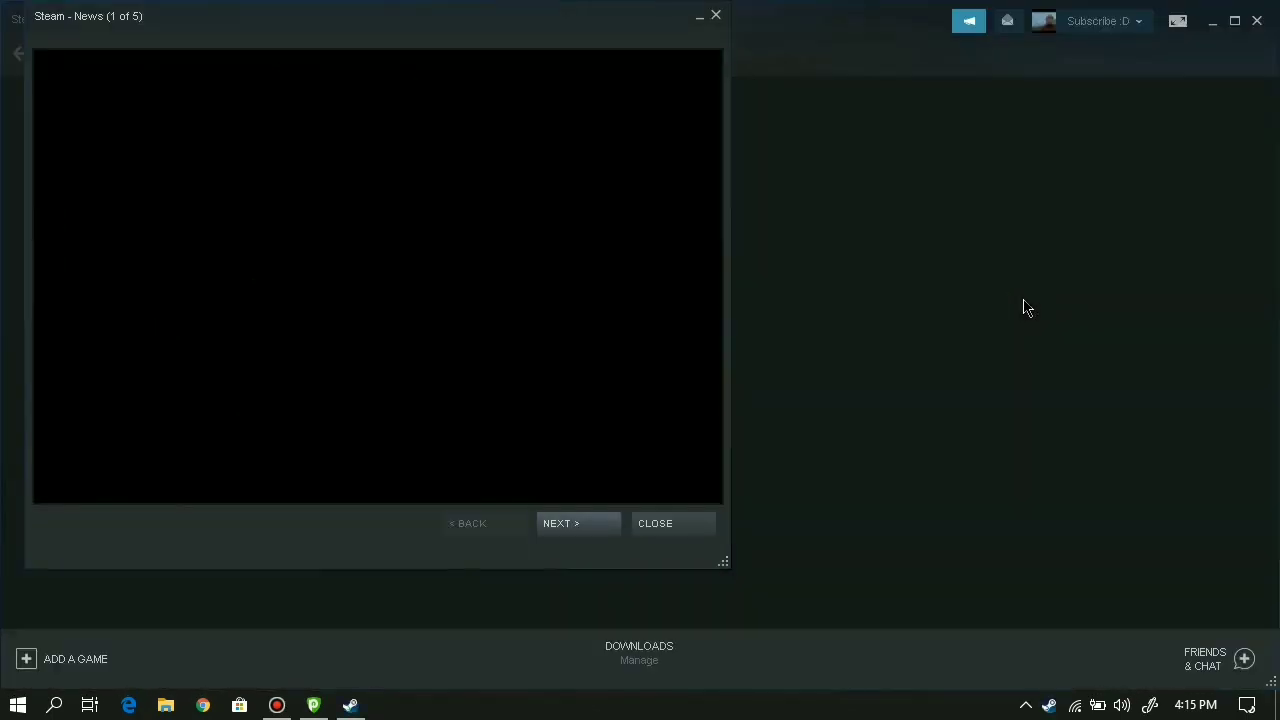
- Dismiss the News popup and go to Account details from the account menu
click(688, 525)
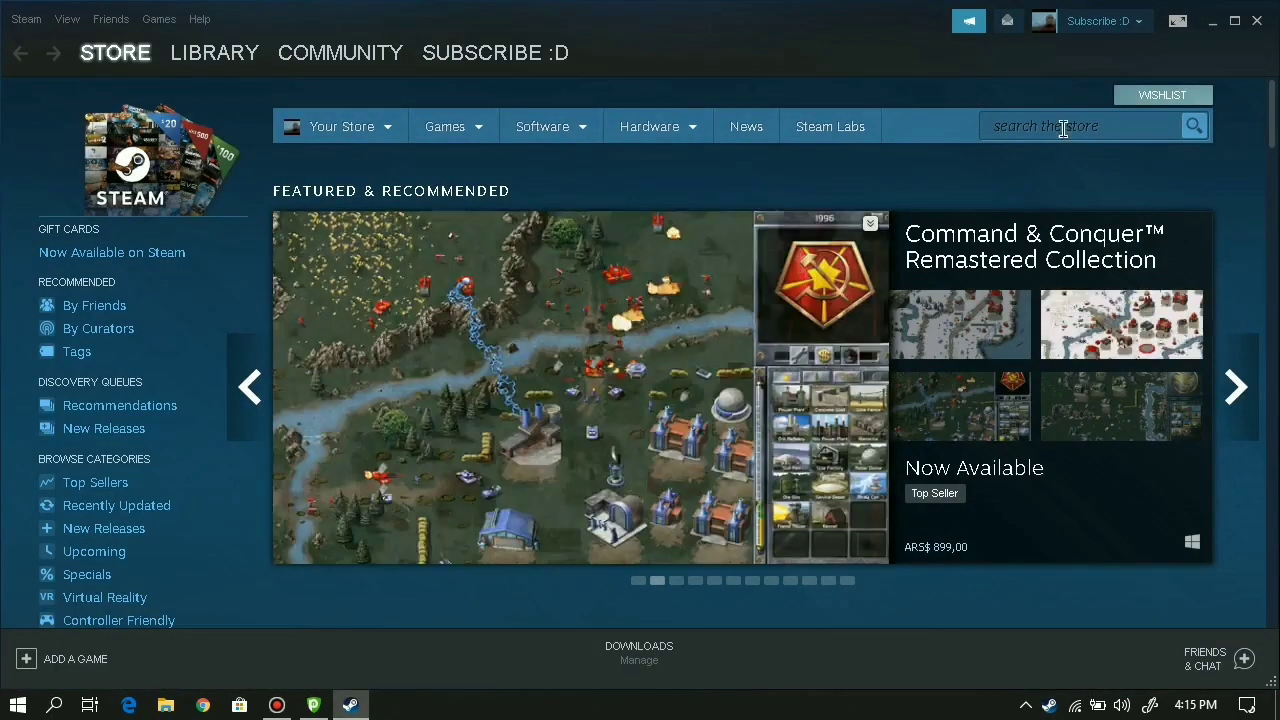
click(1080, 24)
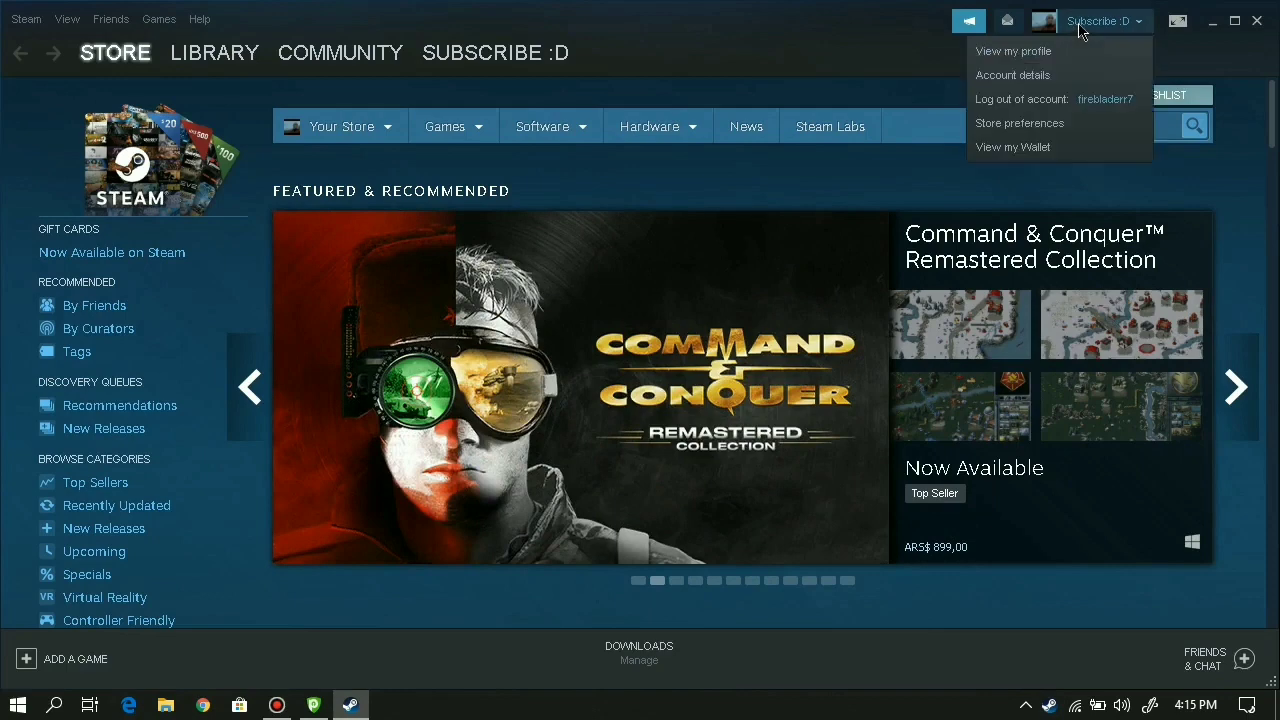
click(1036, 80)
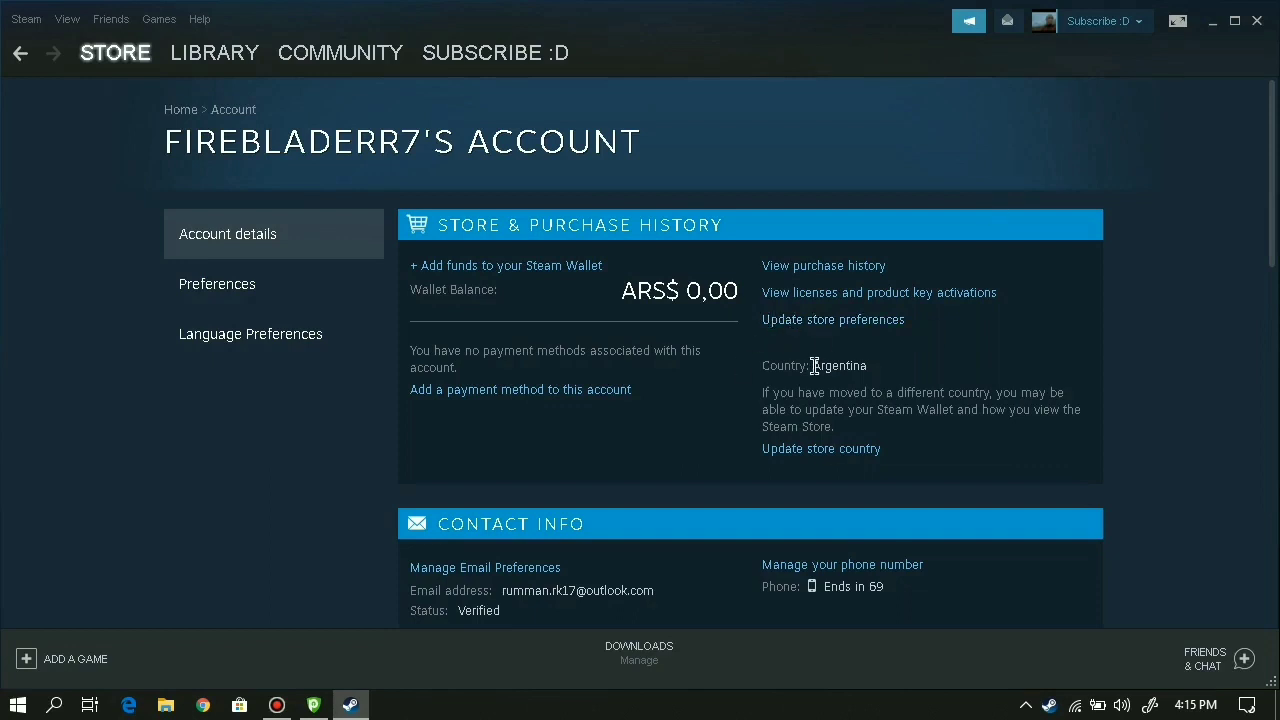
- Open Update store country and reselect Argentina as the country of residence
drag(812, 364, 872, 371)
click(873, 372)
scroll(872, 372, down, 1)
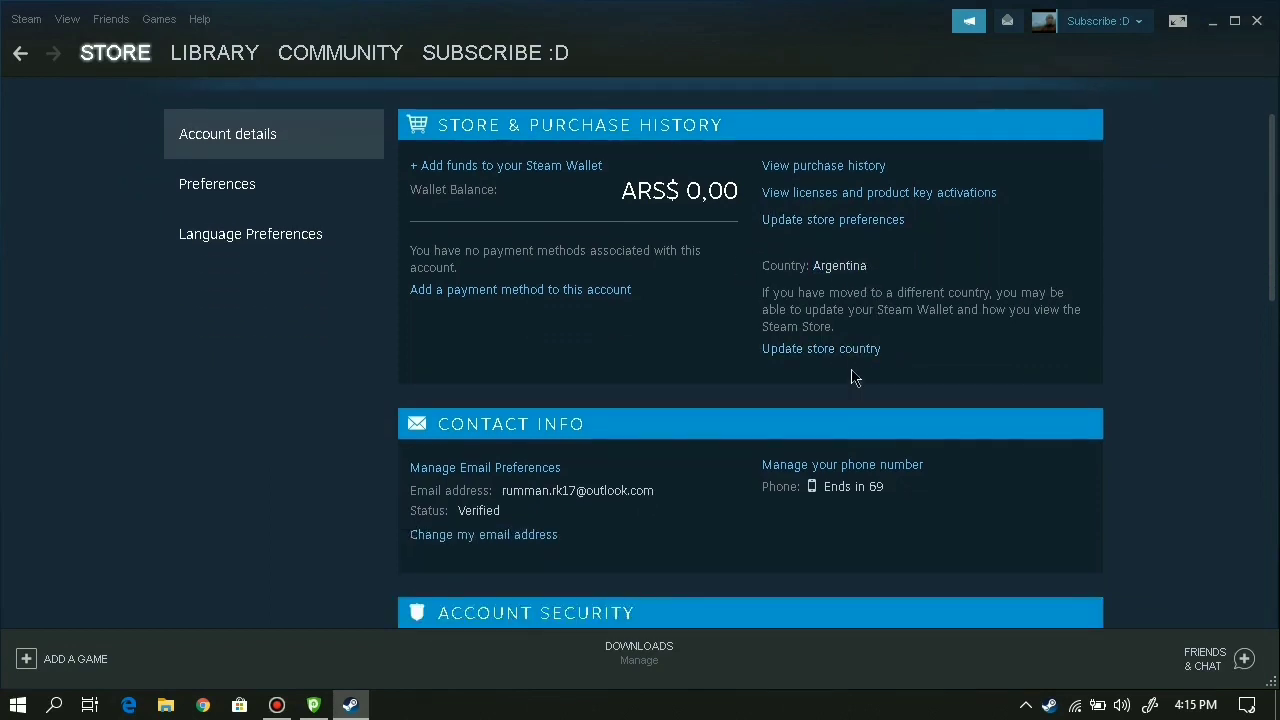
click(423, 388)
click(395, 410)
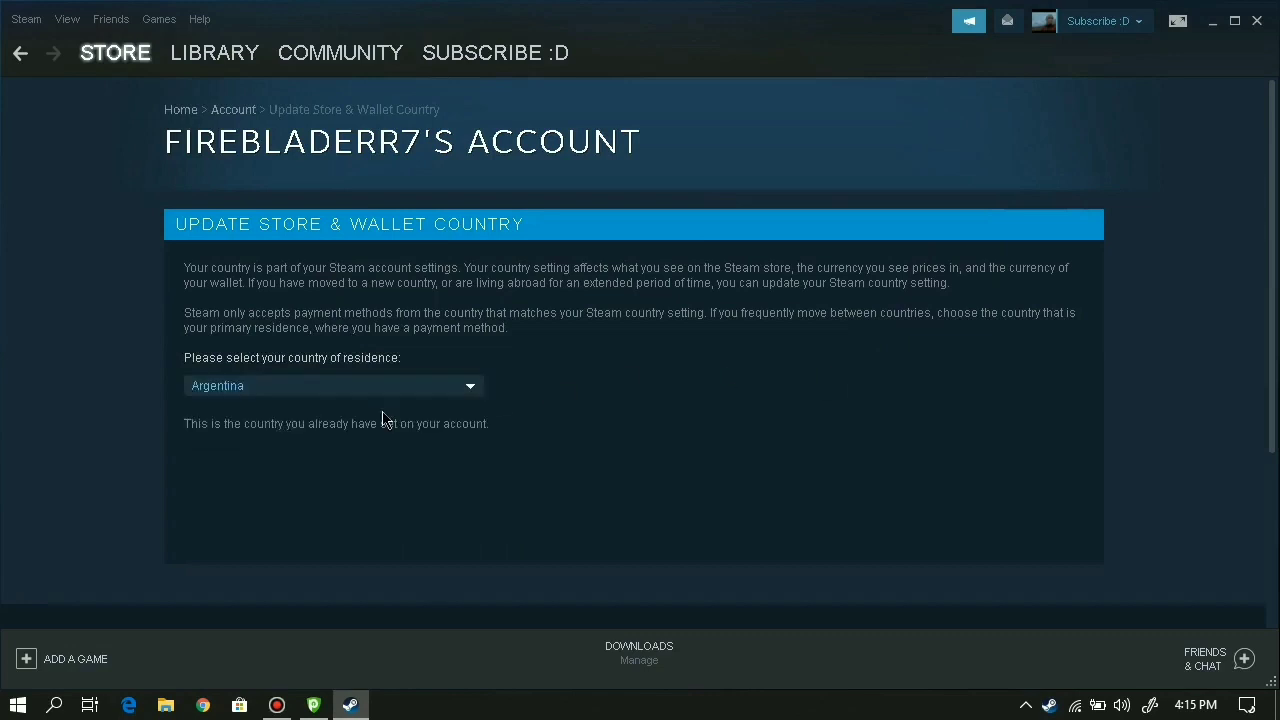
click(412, 388)
click(374, 428)
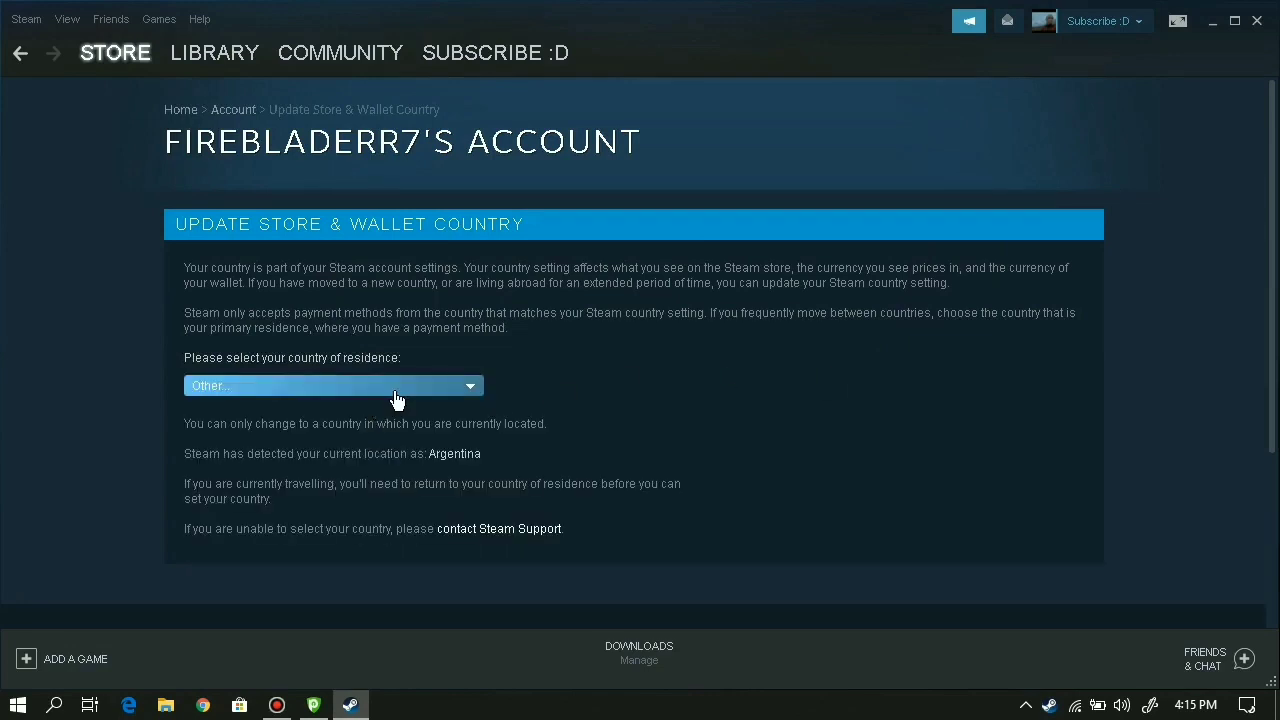
click(393, 388)
click(371, 408)
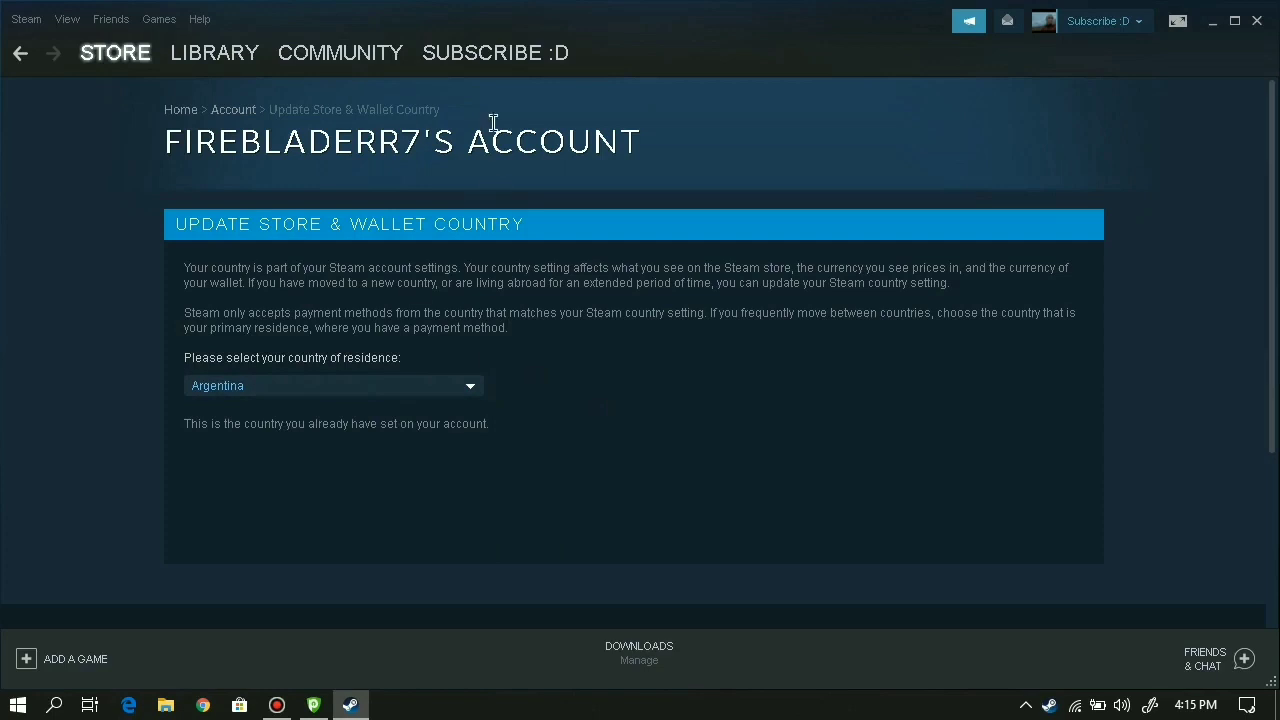
- Return to Account details via the account menu, then go to the Store front page
click(1126, 28)
click(1075, 84)
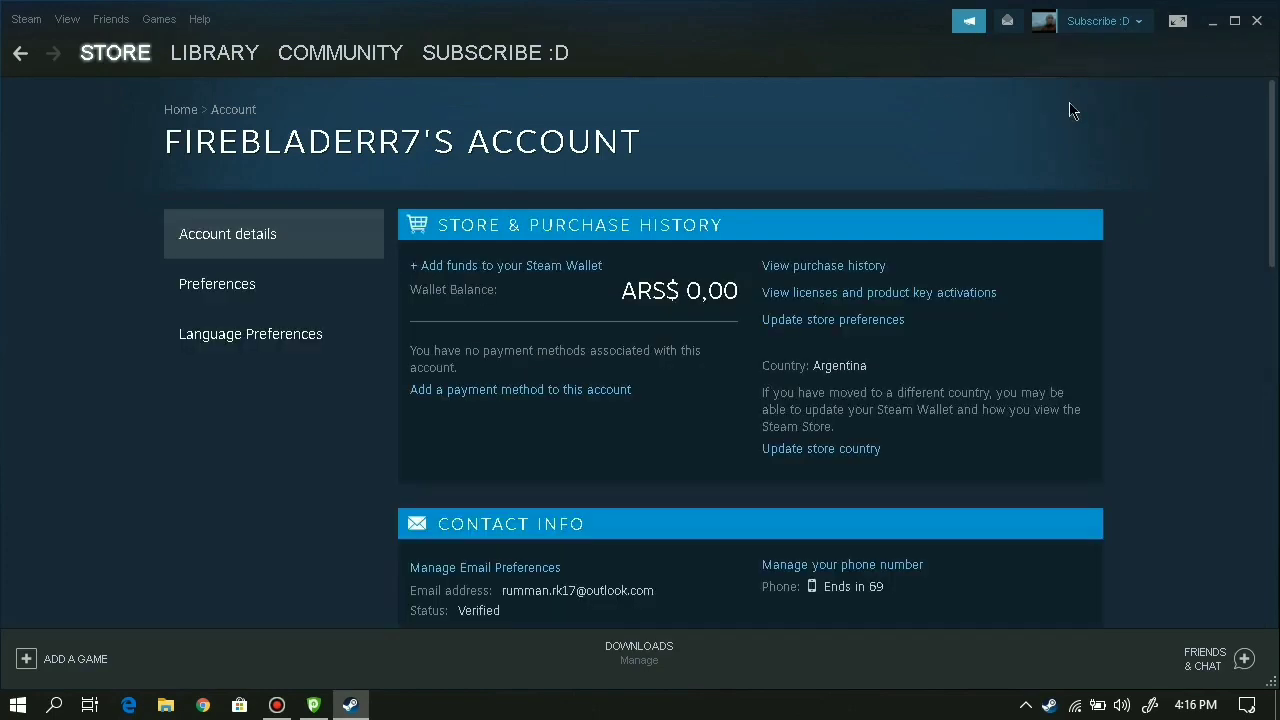
scroll(1070, 150, down, 2)
scroll(1009, 346, up, 2)
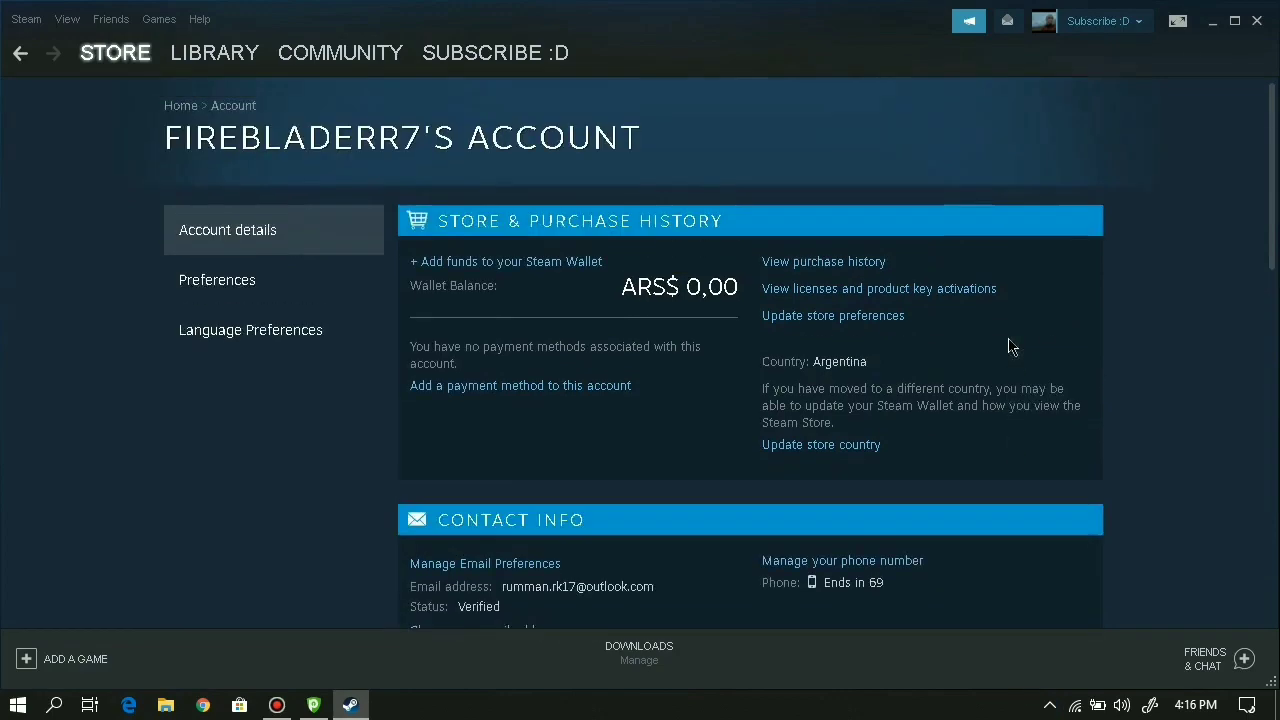
scroll(851, 366, down, 5)
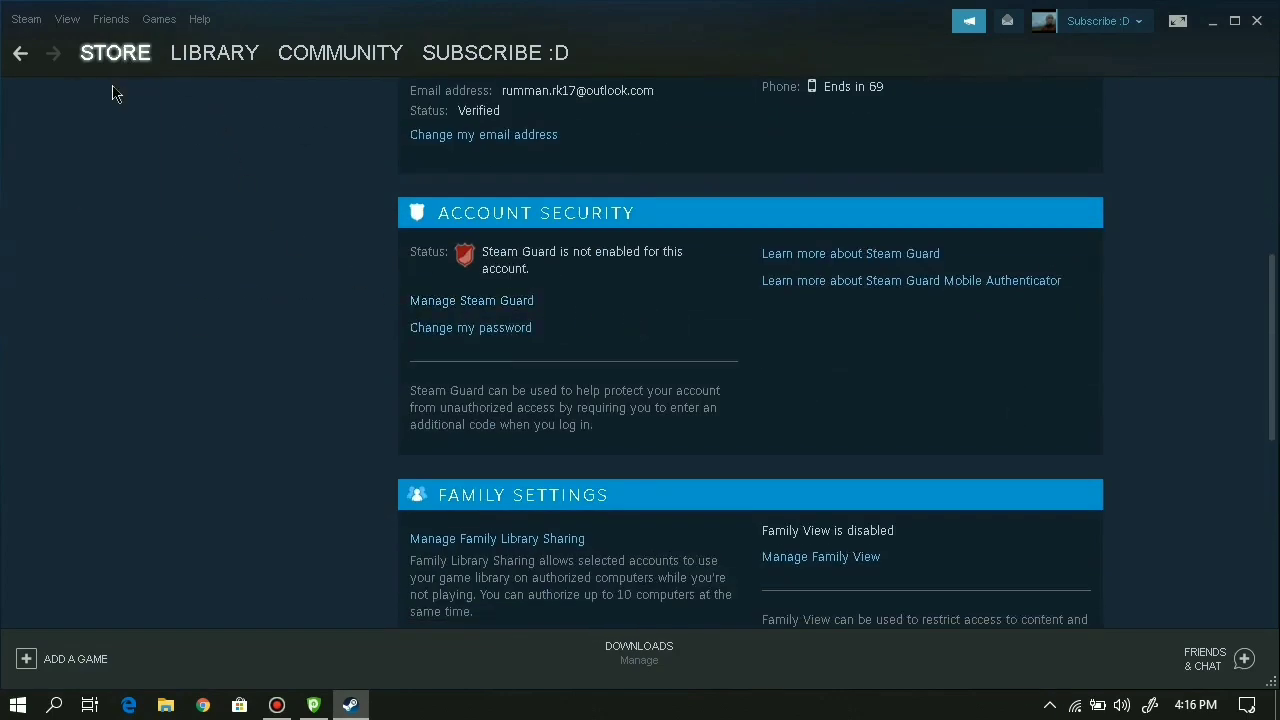
click(115, 53)
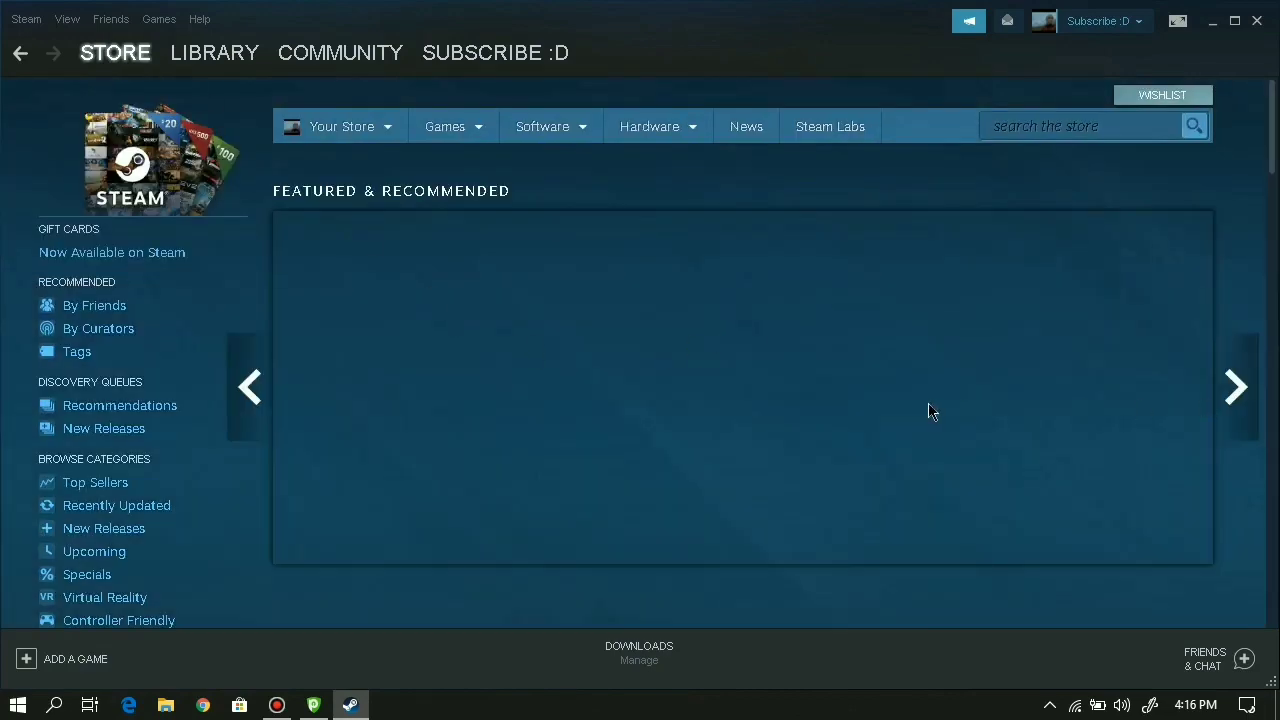
- Scroll the store front's Special Offers, checking ARS$ prices like Steel Division II at ARS$ 439,60
scroll(840, 412, down, 3)
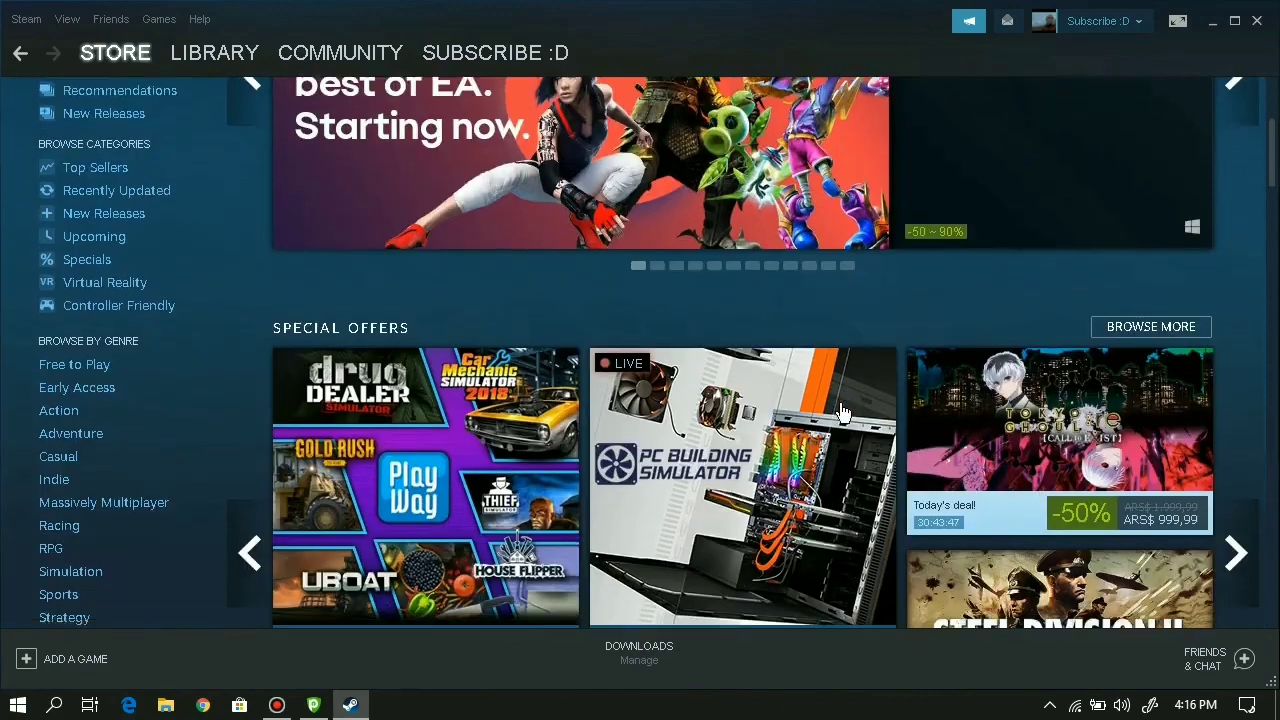
scroll(840, 412, down, 2)
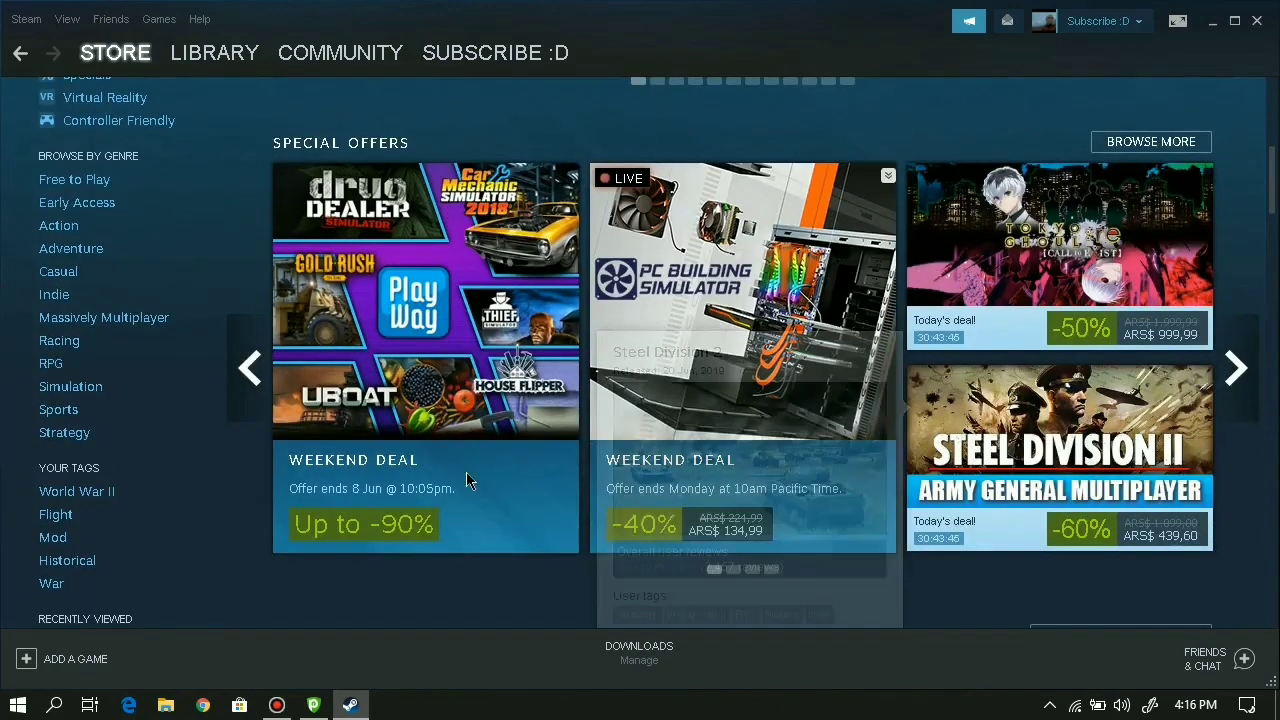
scroll(680, 486, down, 1)
scroll(857, 437, down, 3)
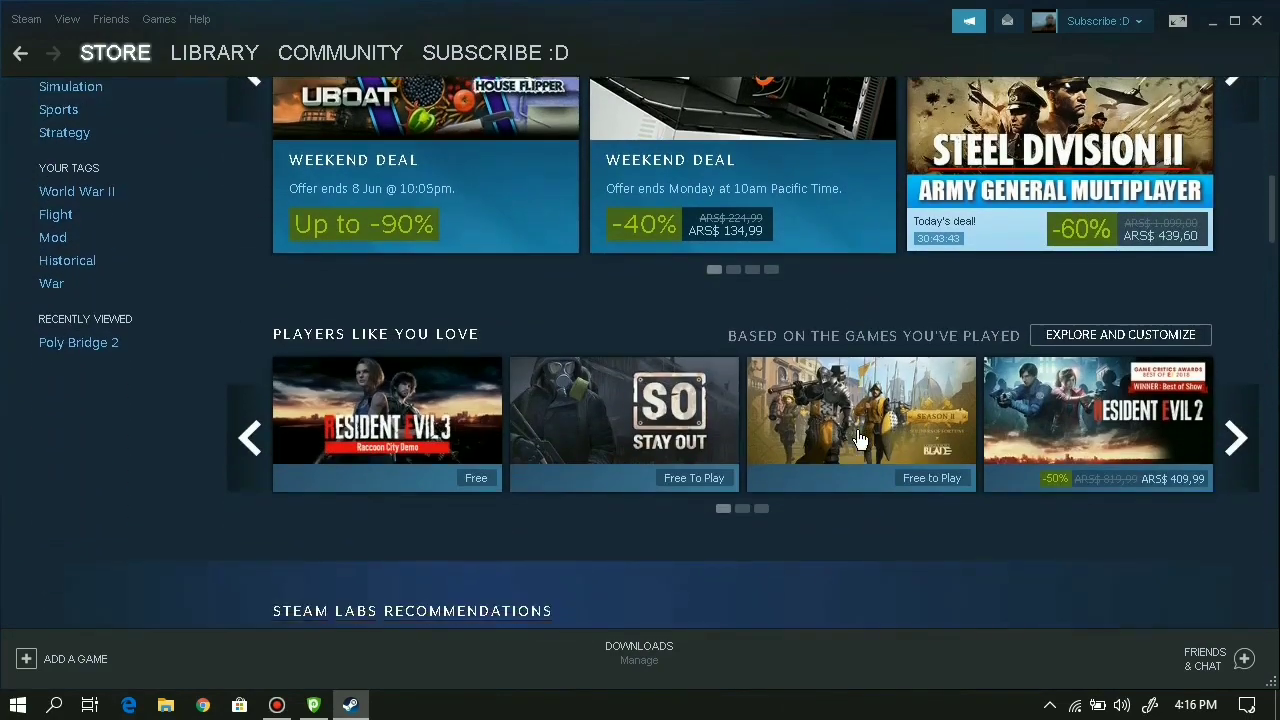
scroll(868, 453, down, 3)
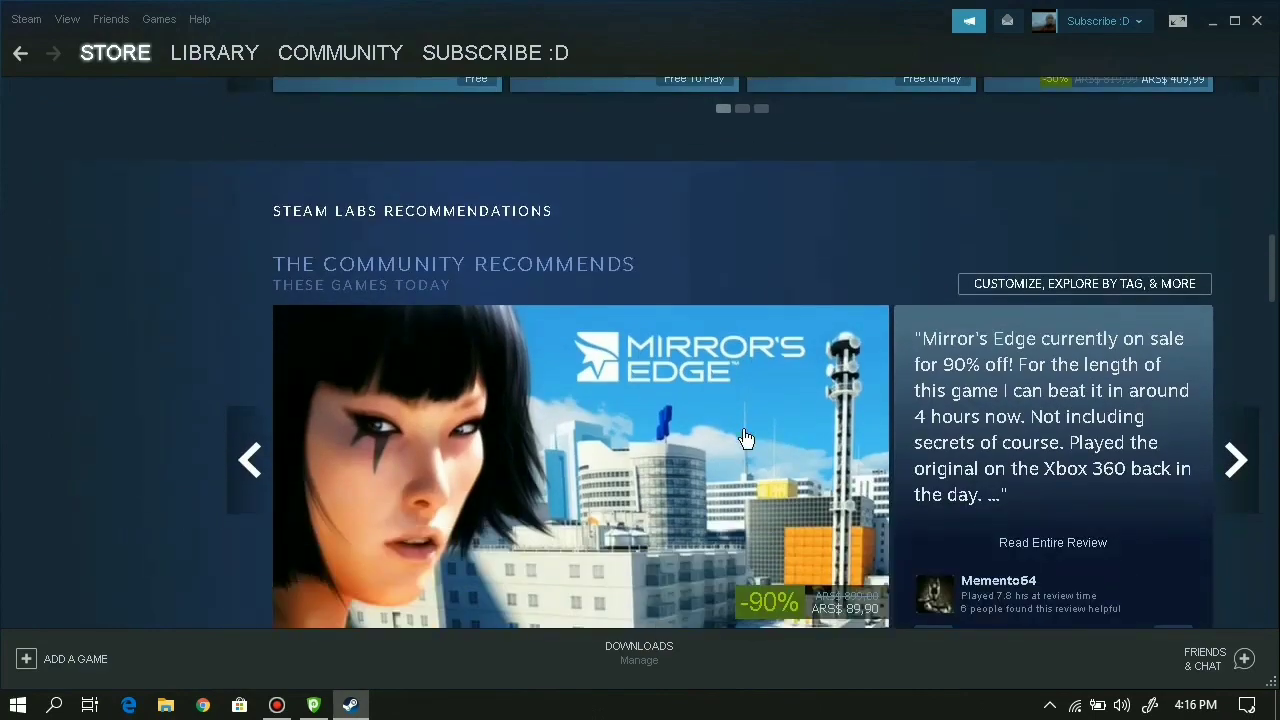
scroll(720, 443, down, 2)
scroll(1034, 397, down, 3)
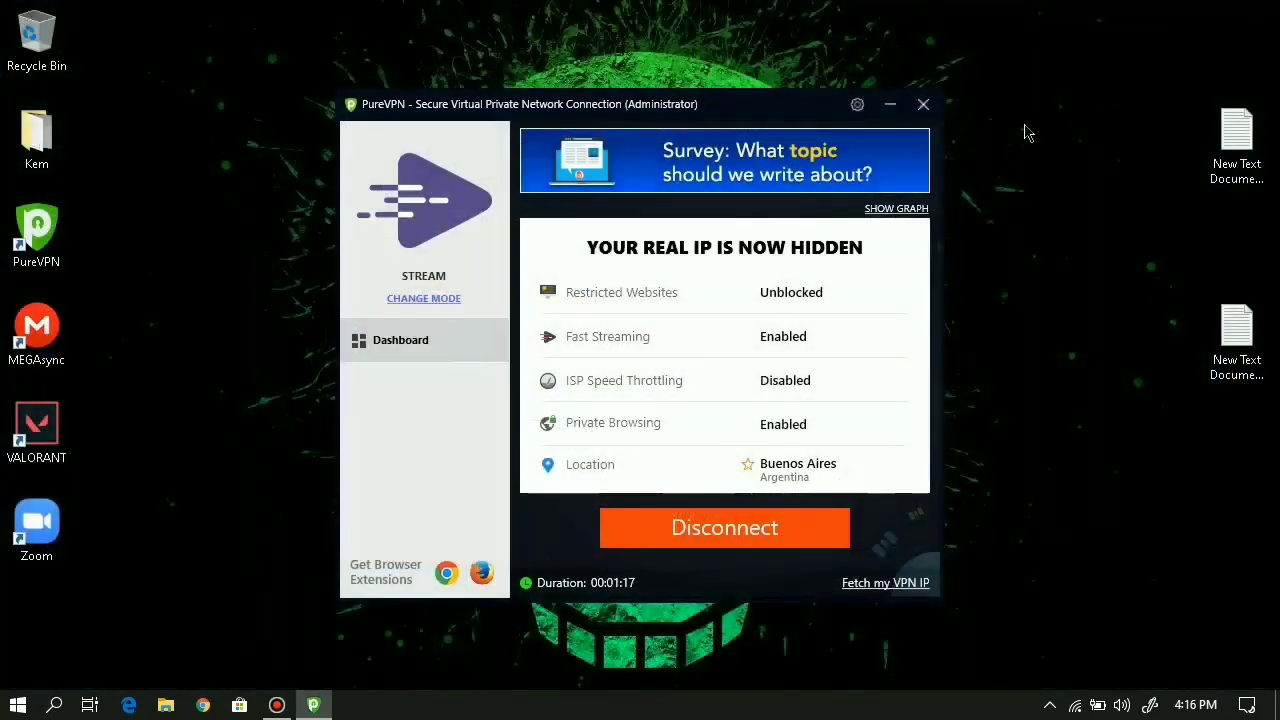
right_click(1025, 128)
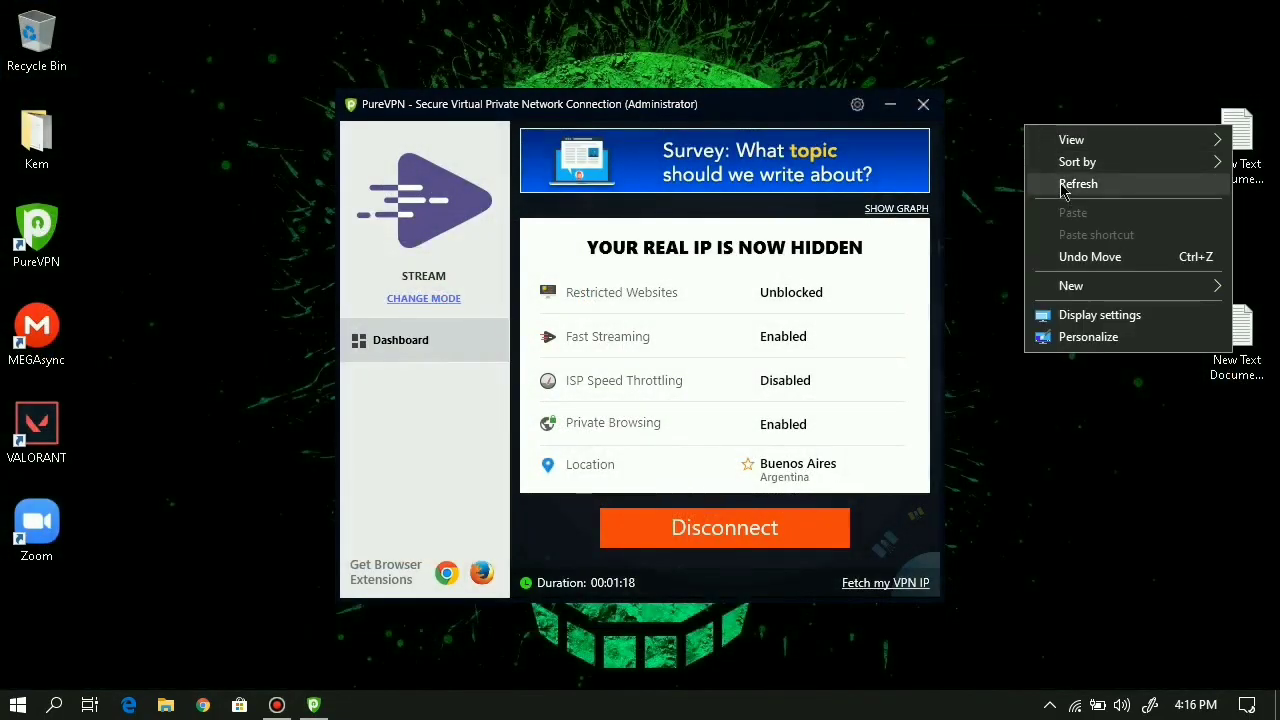
click(1049, 187)
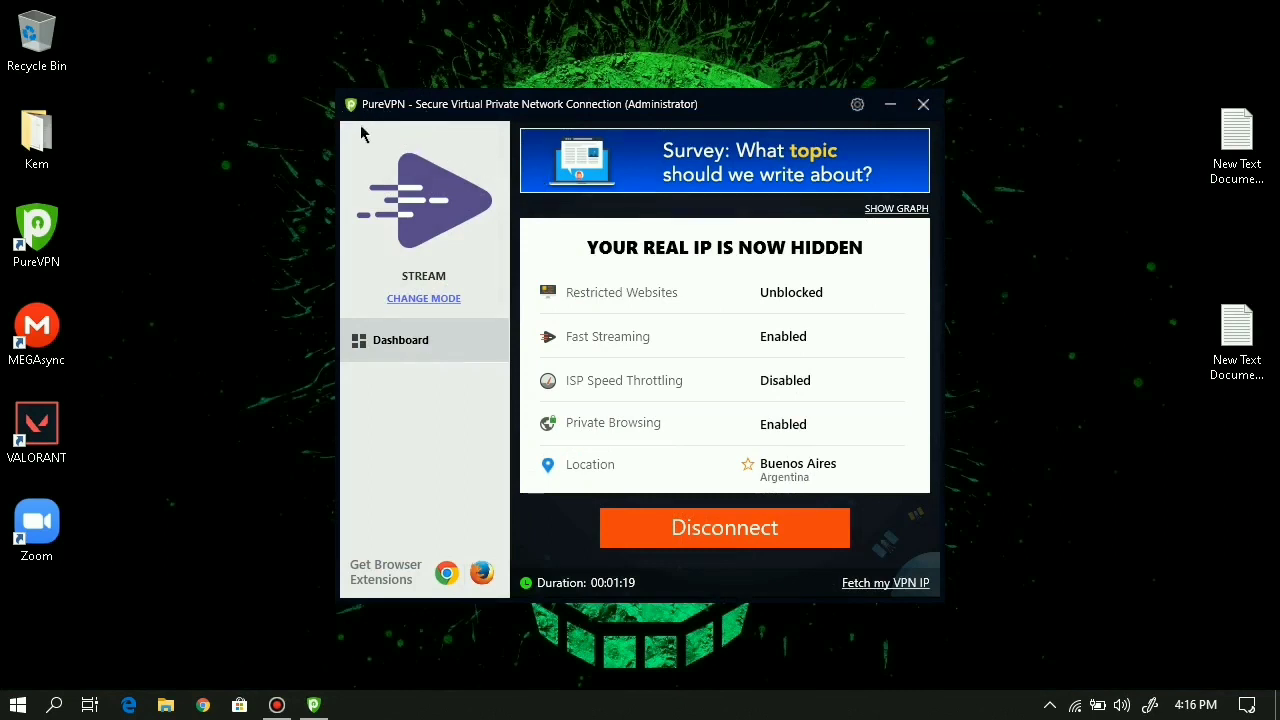